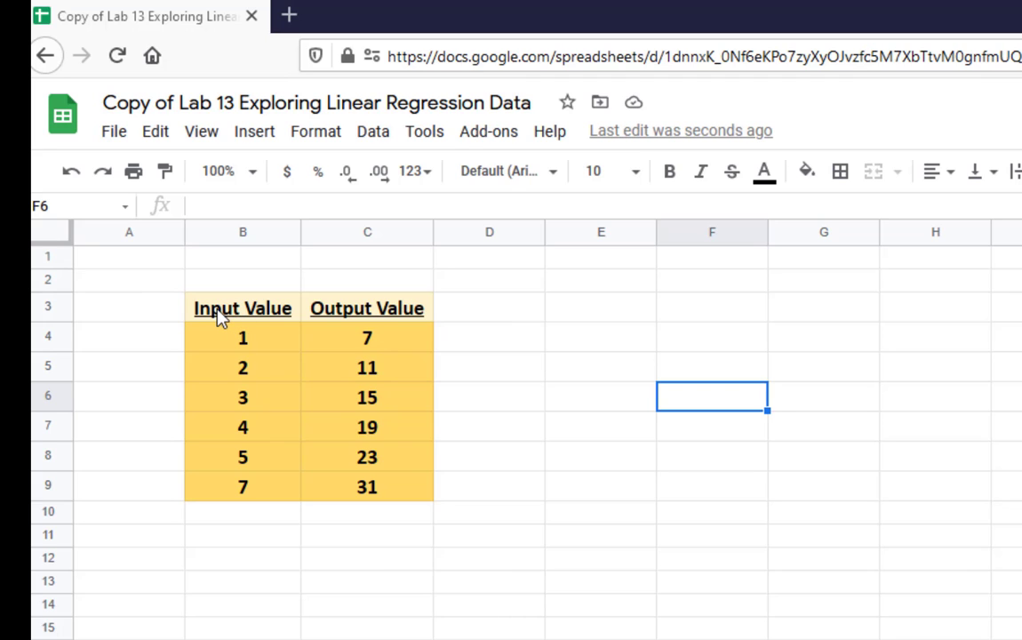
Step: Insert a chart from the data in B3:C9 and move it clear of the table
left_click_drag(220, 318, 382, 505)
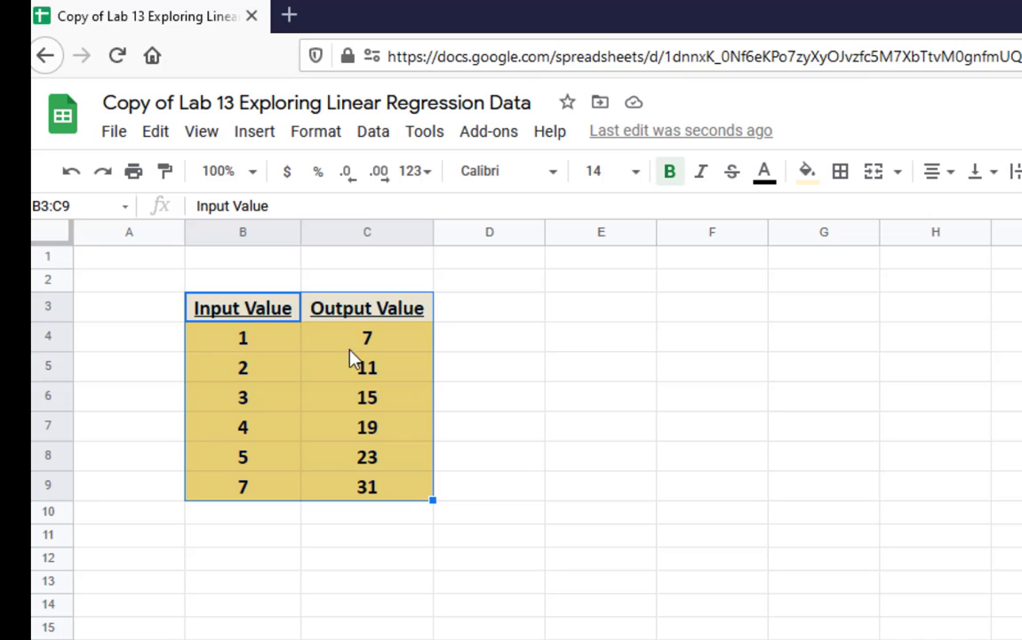
left_click(256, 133)
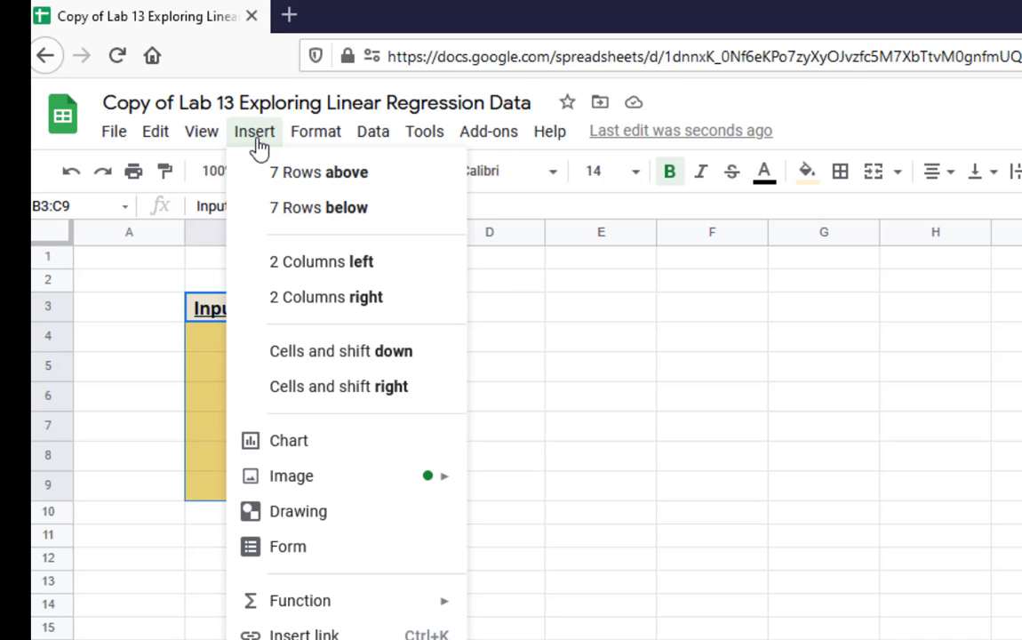
left_click(323, 441)
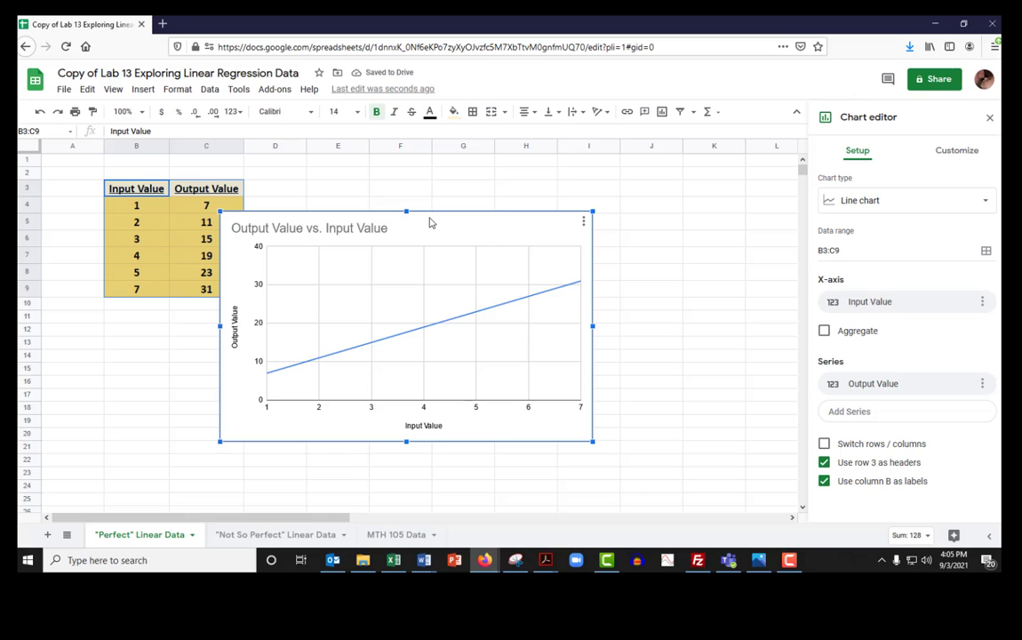
left_click_drag(430, 222, 484, 172)
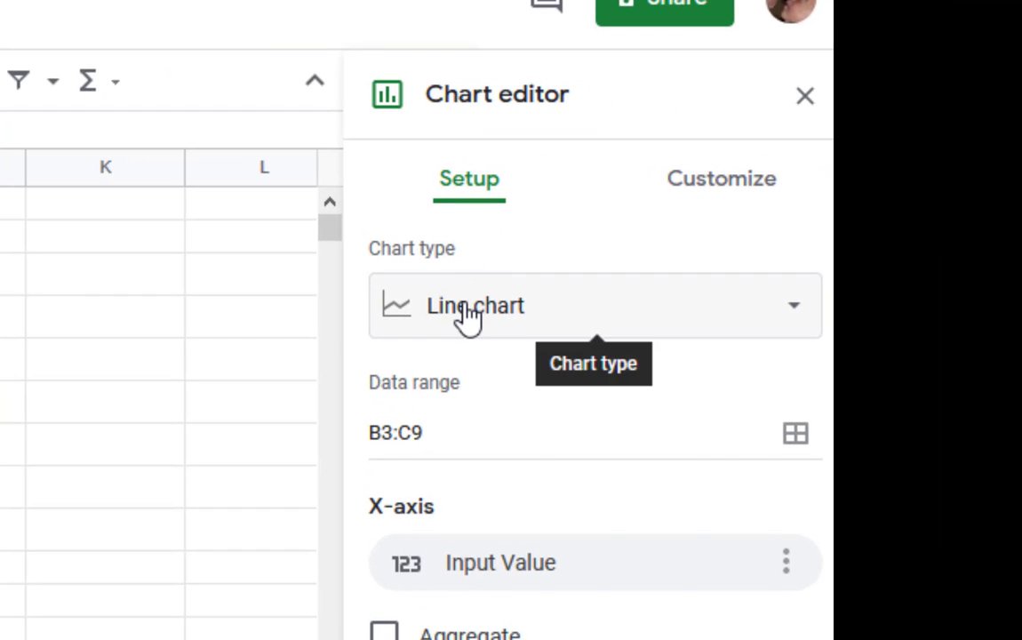
Step: Change the line chart to a scatter chart and enlarge it
left_click(463, 313)
left_click(725, 519)
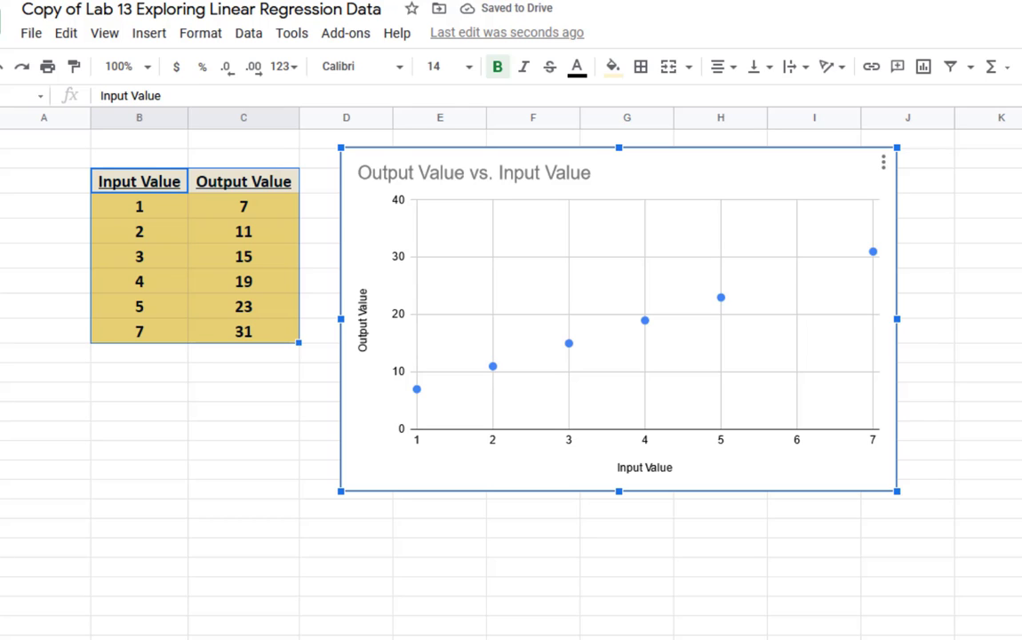
left_click(976, 238)
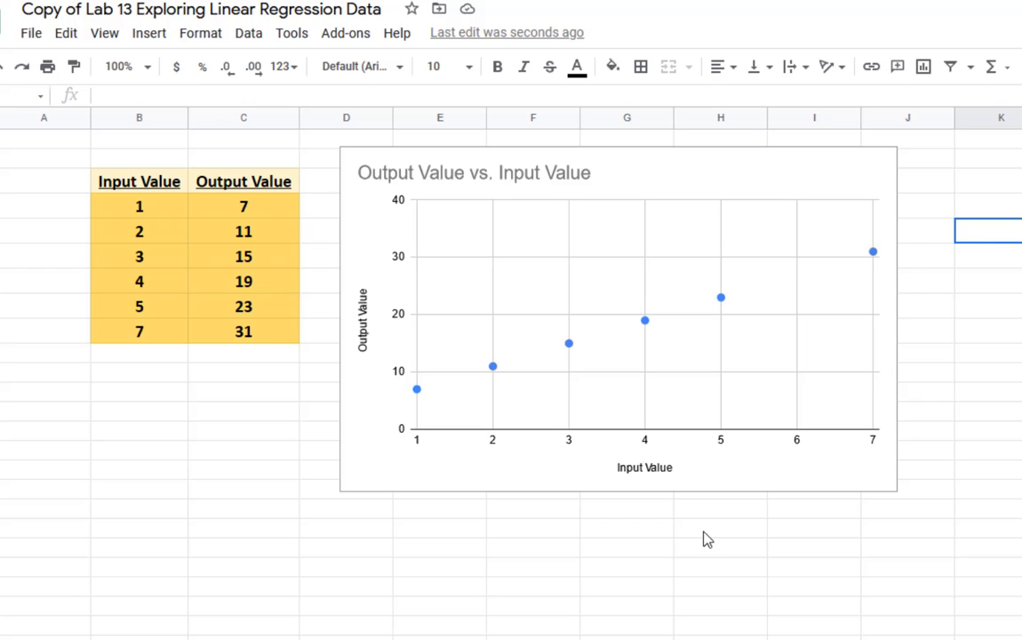
left_click(805, 475)
left_click_drag(896, 490, 1018, 564)
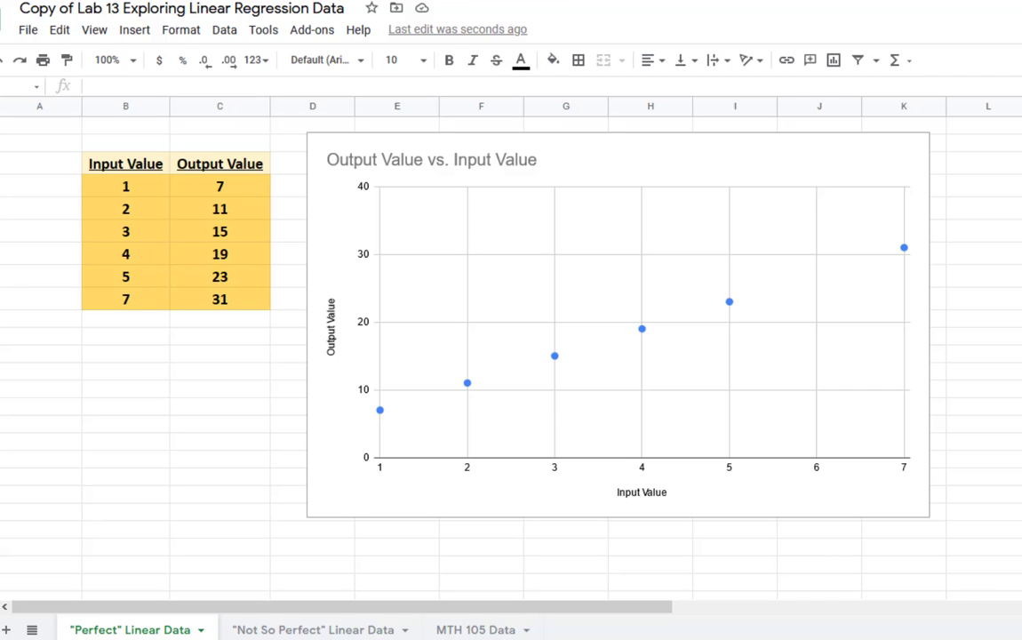
Step: Add a trendline to the scatter chart's Output Value series
left_click(751, 153)
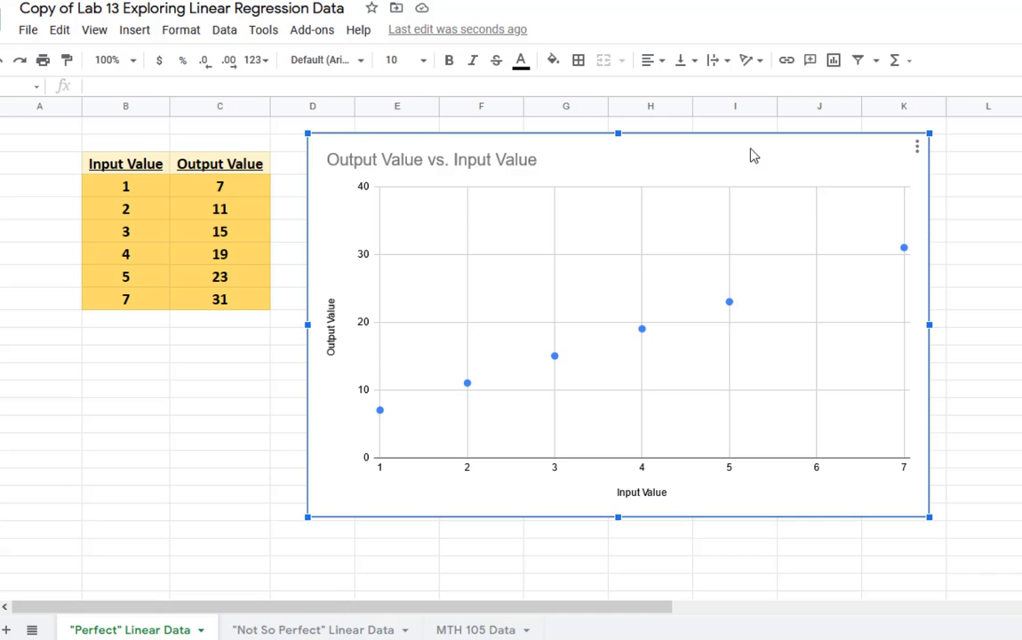
double_click(798, 168)
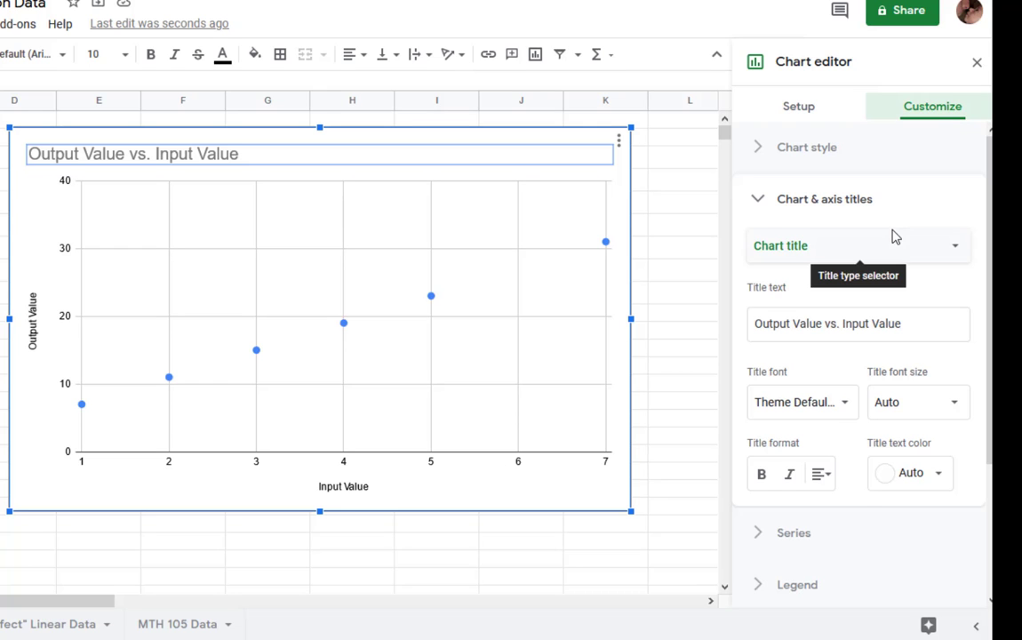
scroll(894, 236, "down", 2)
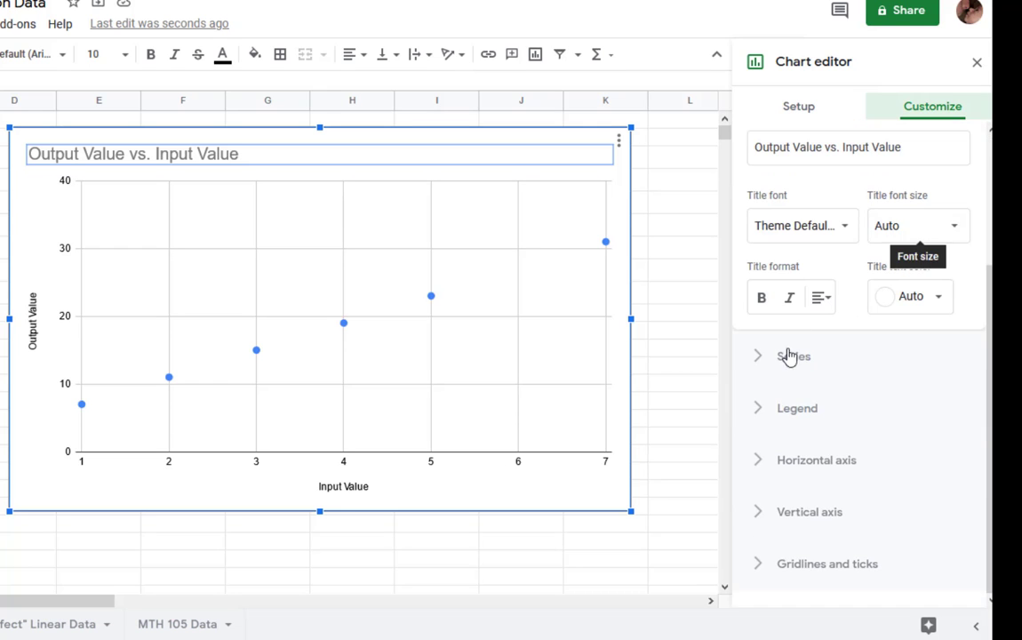
left_click(789, 356)
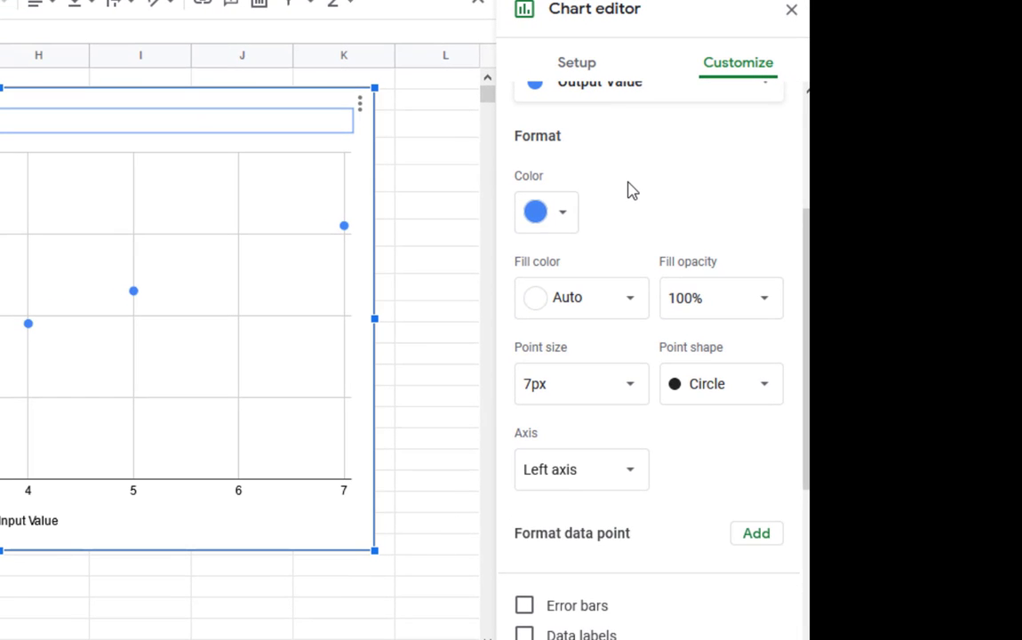
scroll(631, 190, "down", 2)
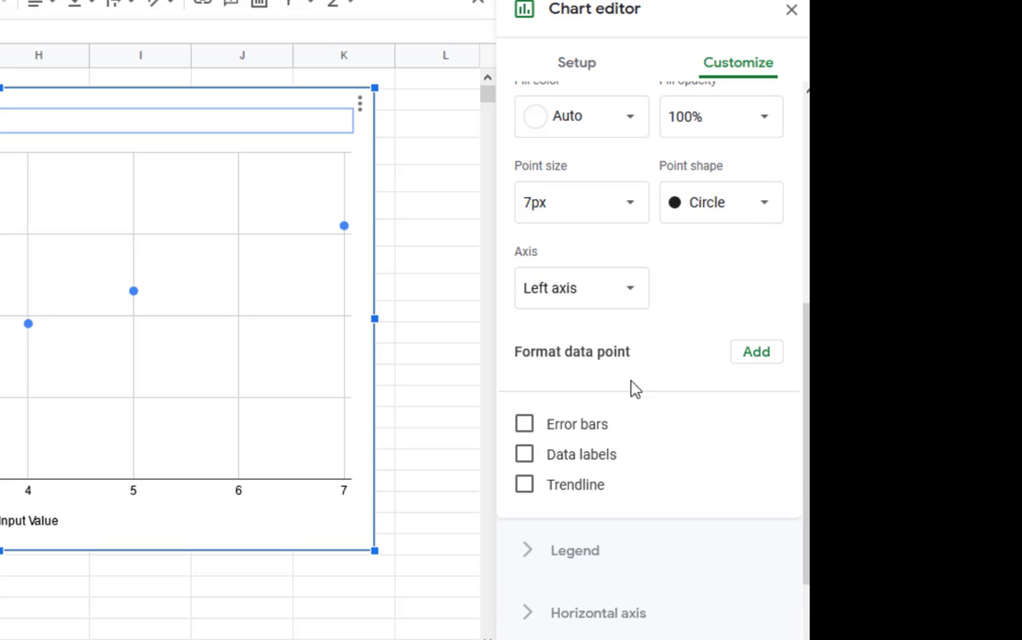
left_click(524, 486)
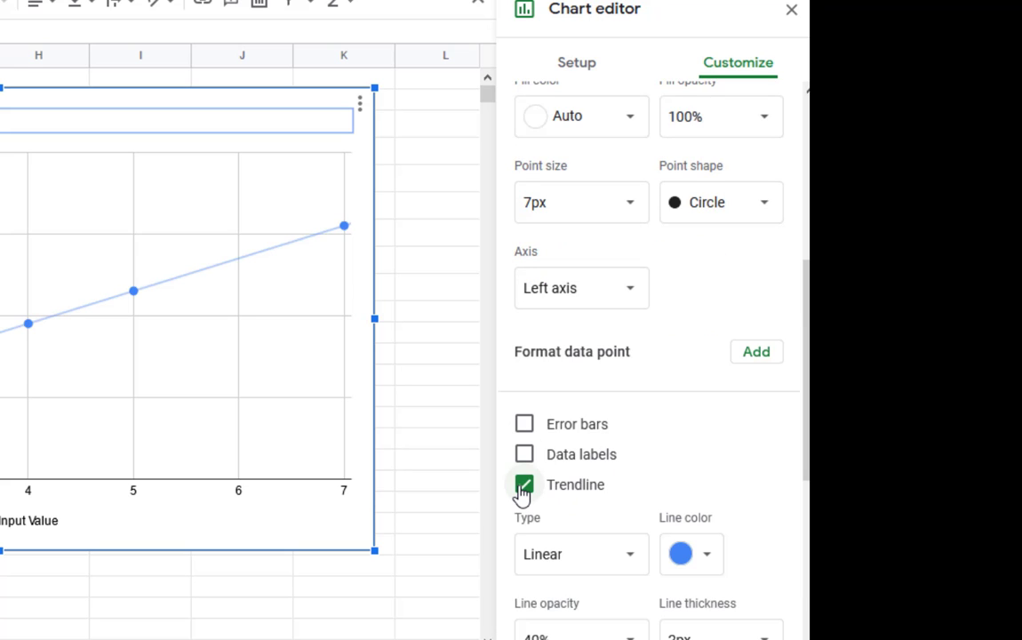
Step: Color the trendline dark red and set its label to Use Equation
scroll(663, 422, "down", 2)
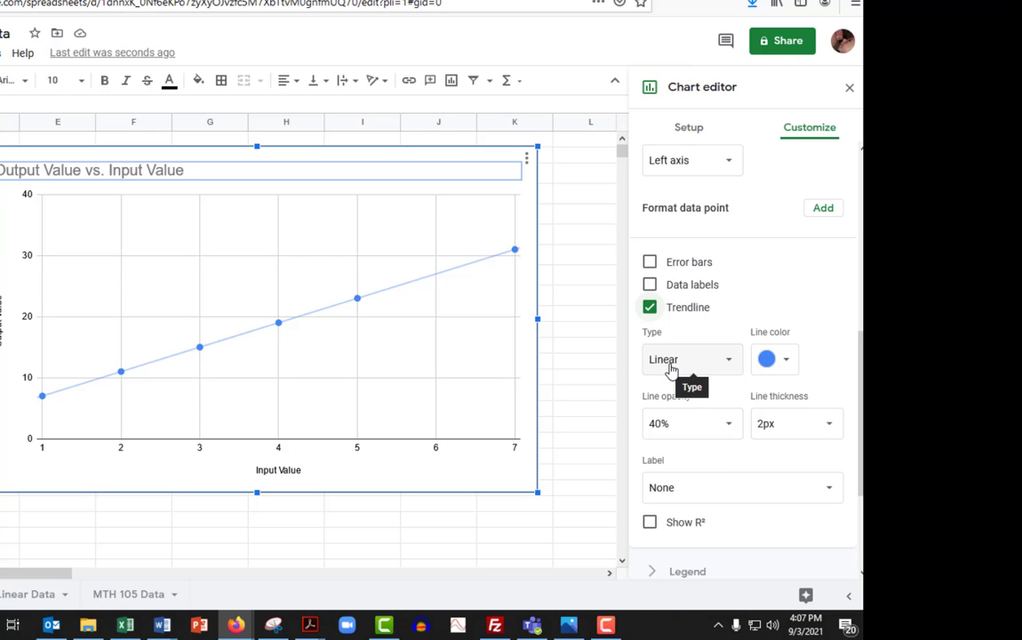
left_click(769, 360)
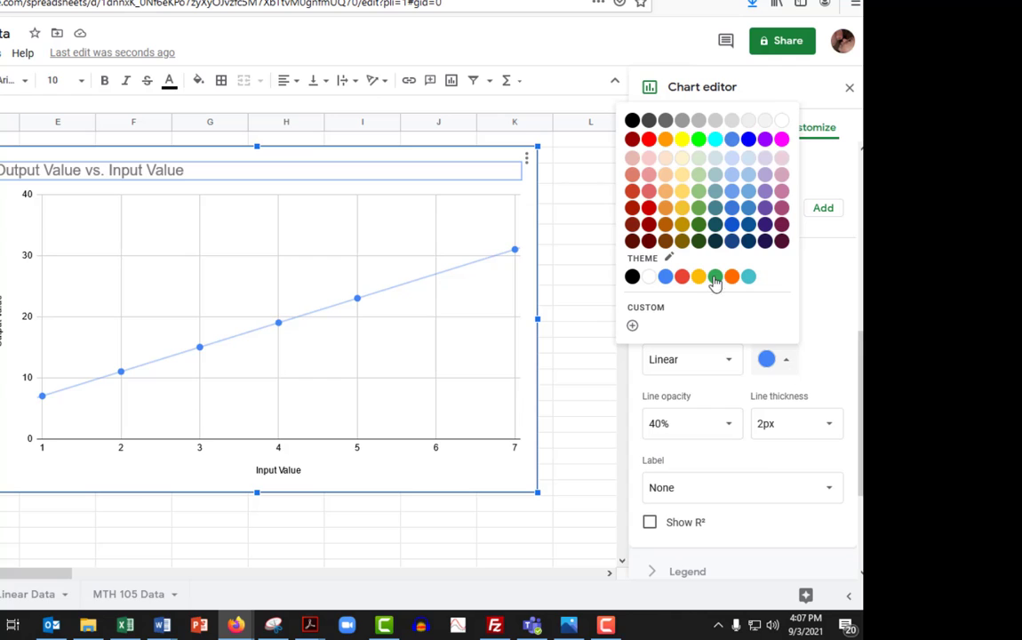
left_click(650, 209)
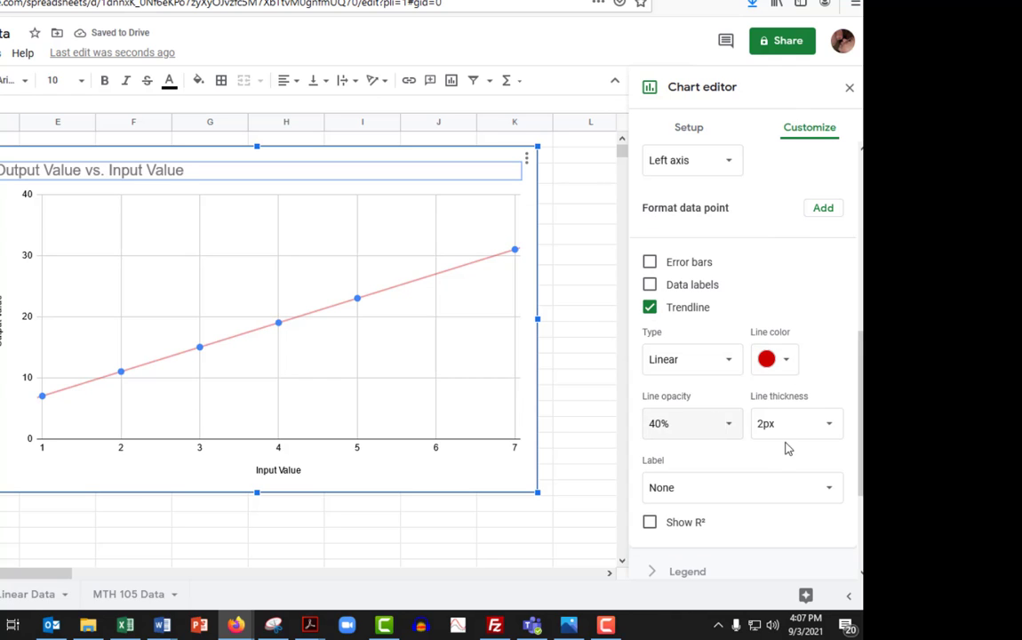
left_click(726, 496)
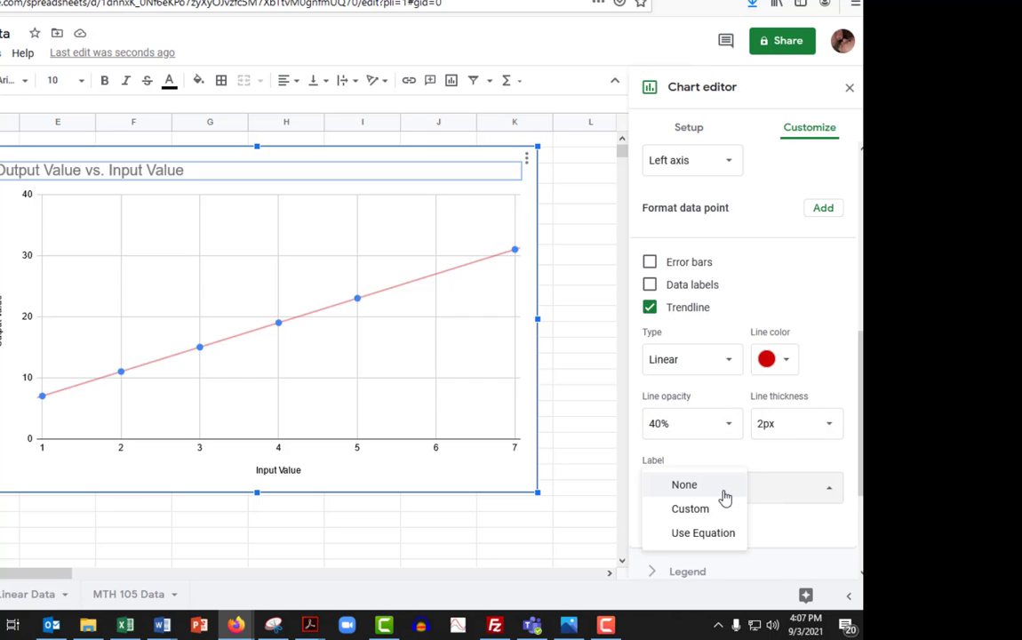
left_click(720, 533)
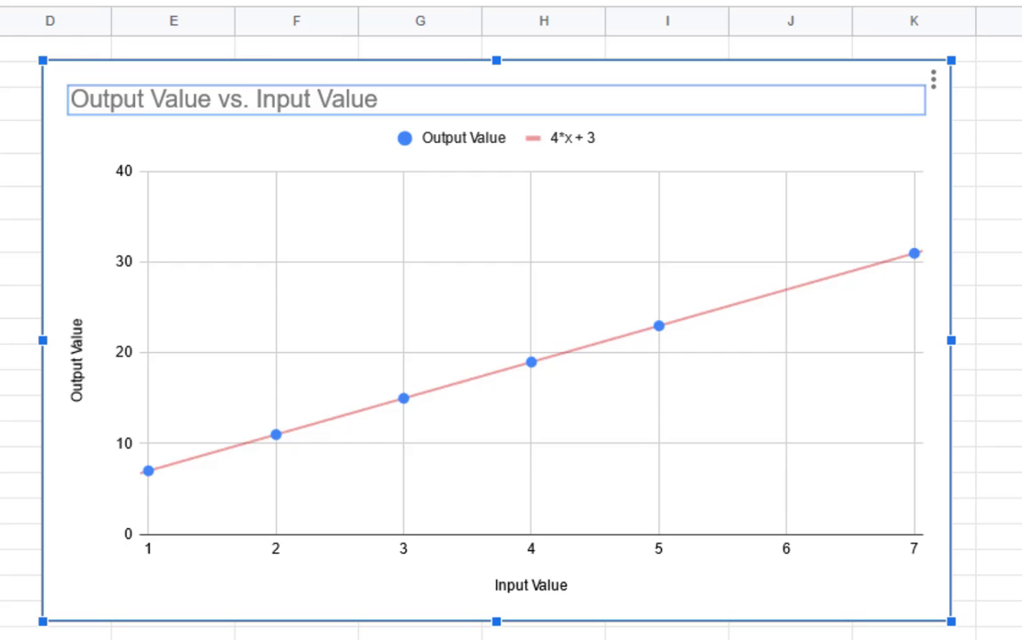
left_click(1004, 633)
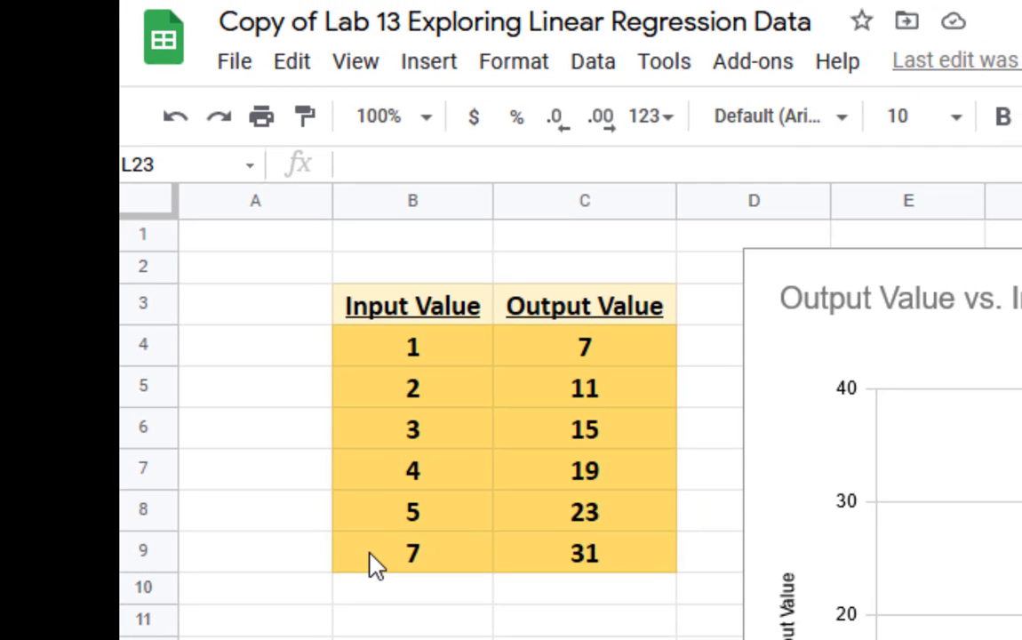
Step: Insert a row above the table's last data row and enter input value 6 with output value 27
left_click_drag(373, 564, 538, 567)
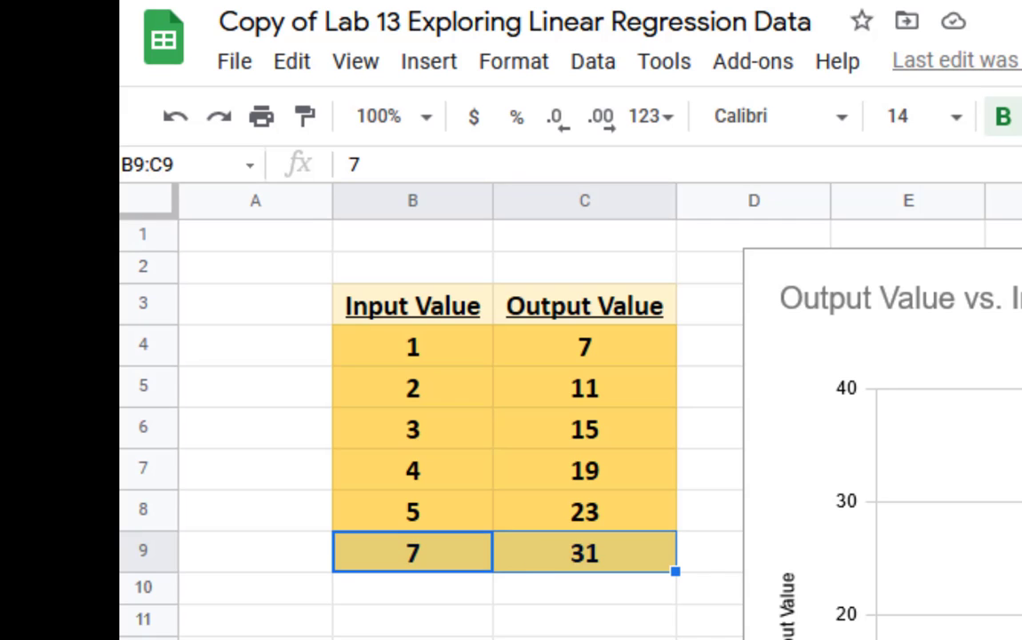
left_click(419, 82)
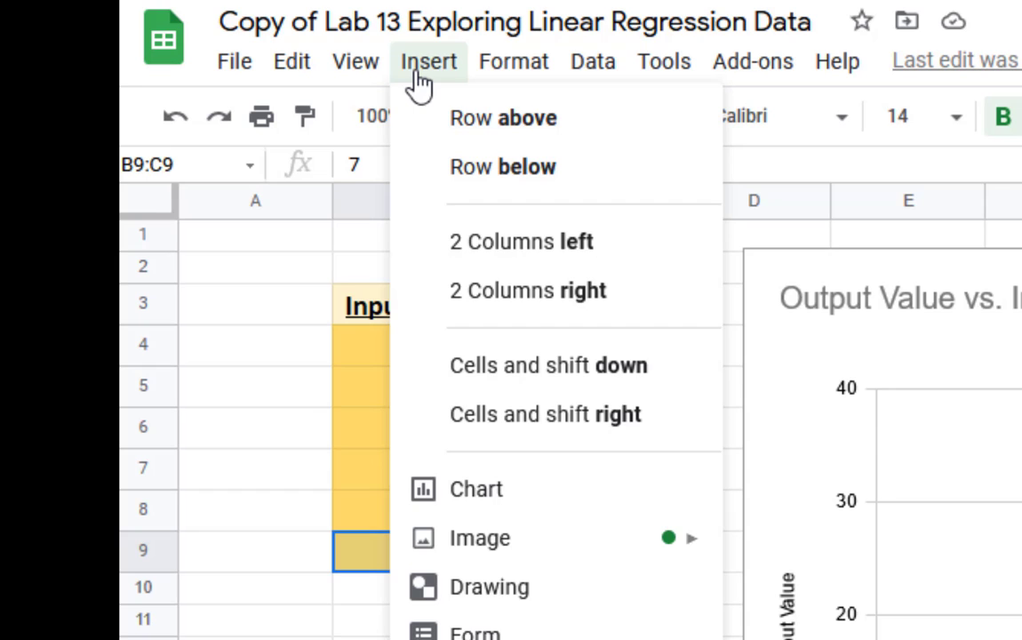
left_click(455, 126)
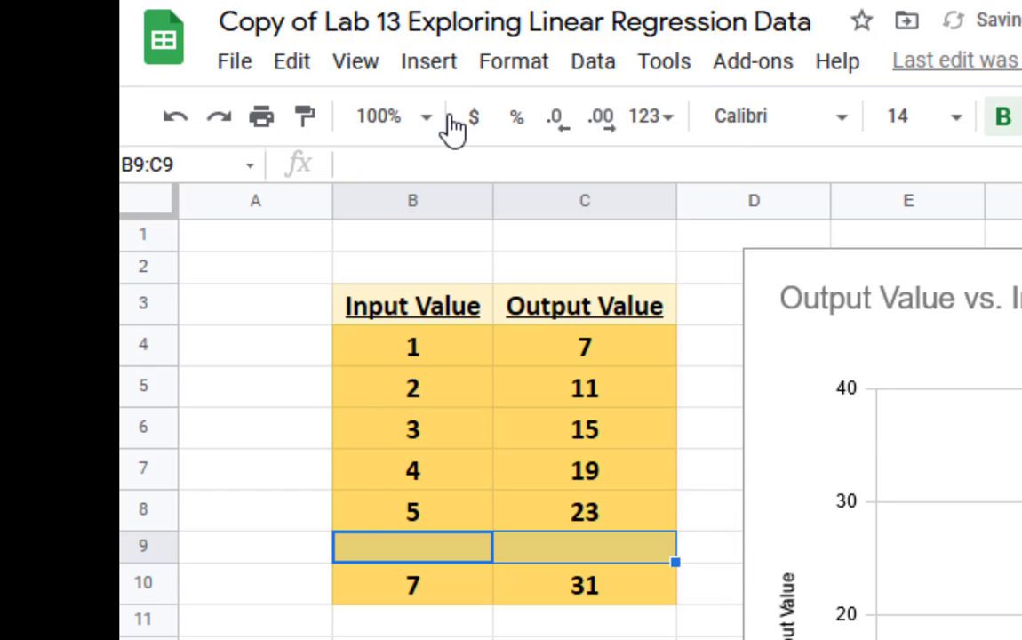
left_click(418, 553)
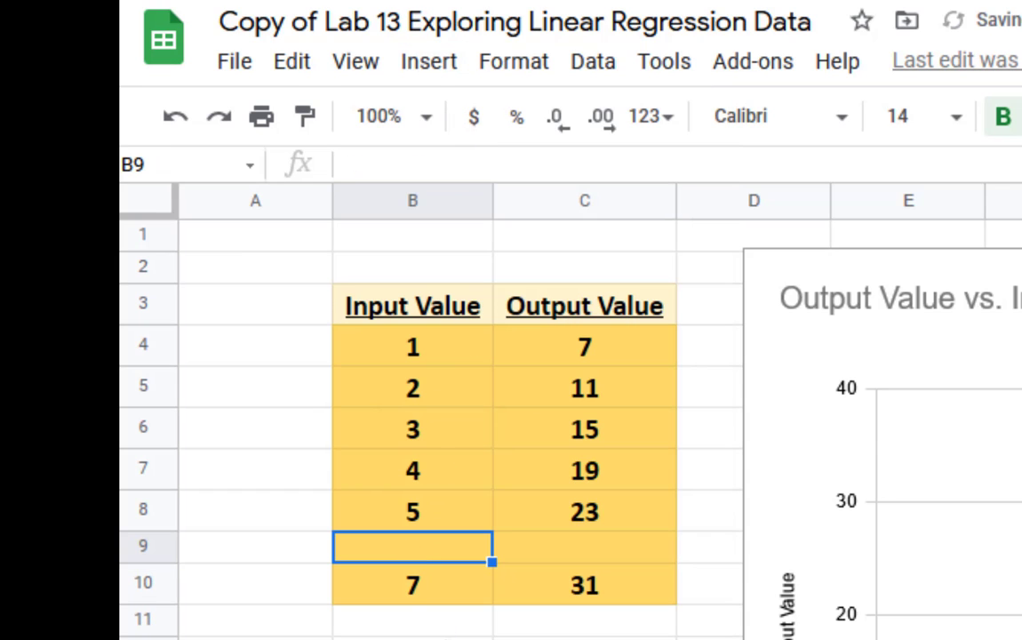
type("6")
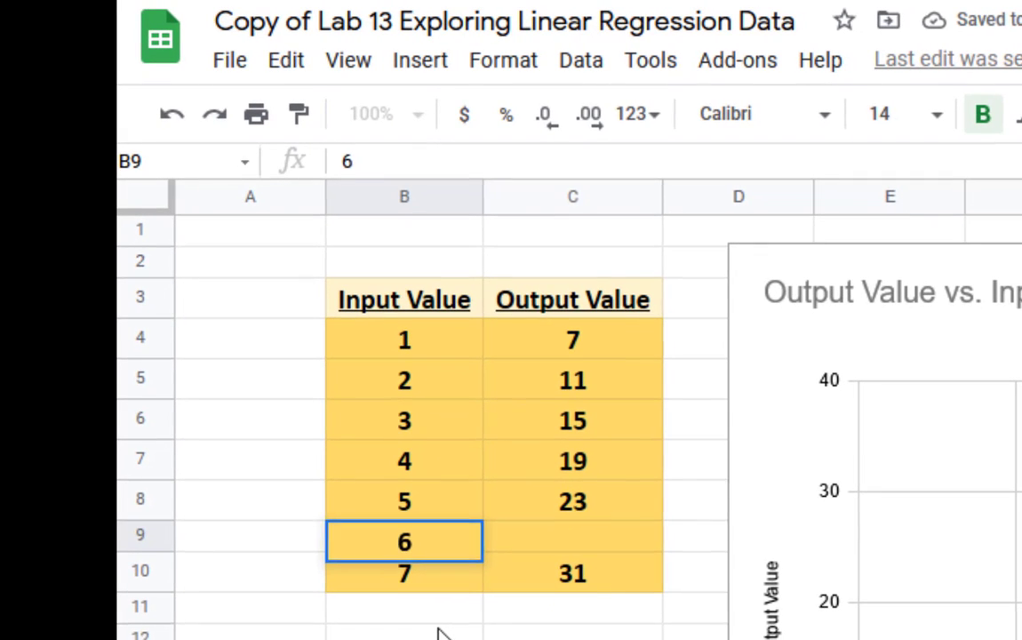
key("Tab")
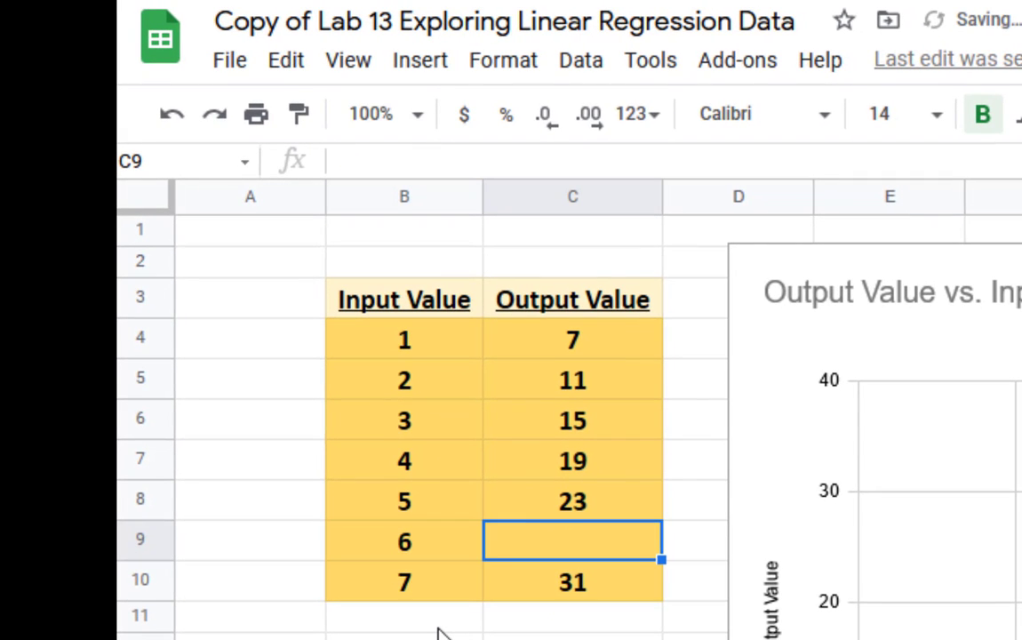
type("27")
key("Return")
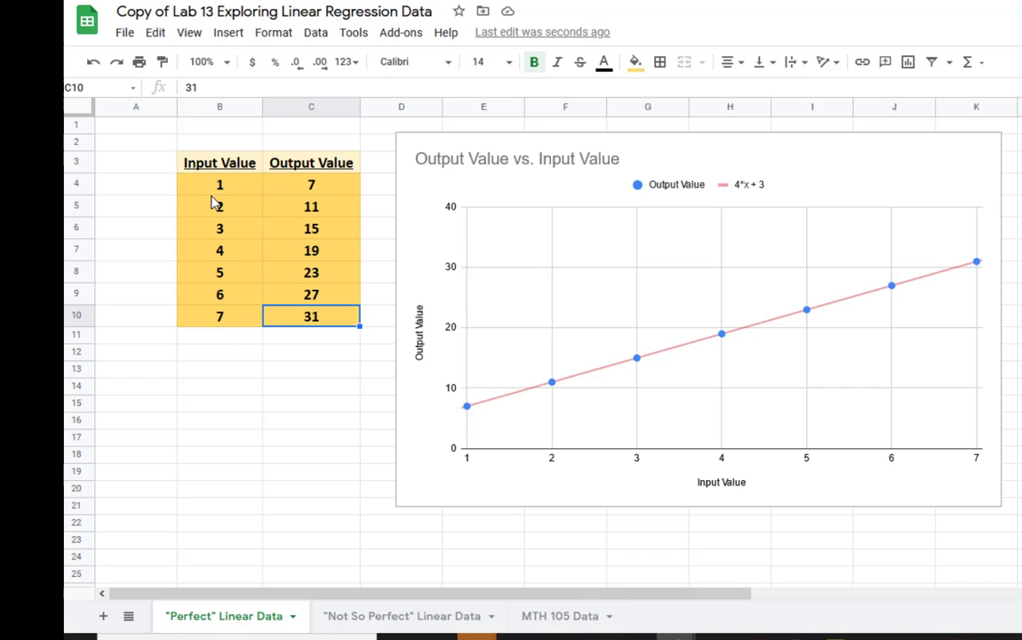
Step: Insert a row above the data row for input 6 and enter 5.32 as its input value
left_click(197, 302)
left_click_drag(197, 302, 287, 297)
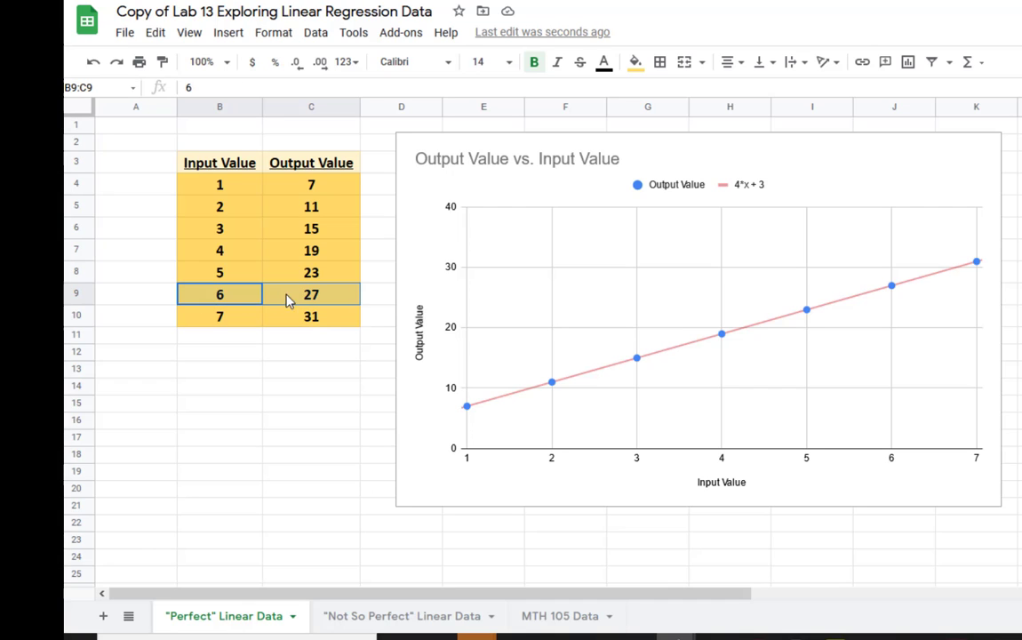
left_click(227, 34)
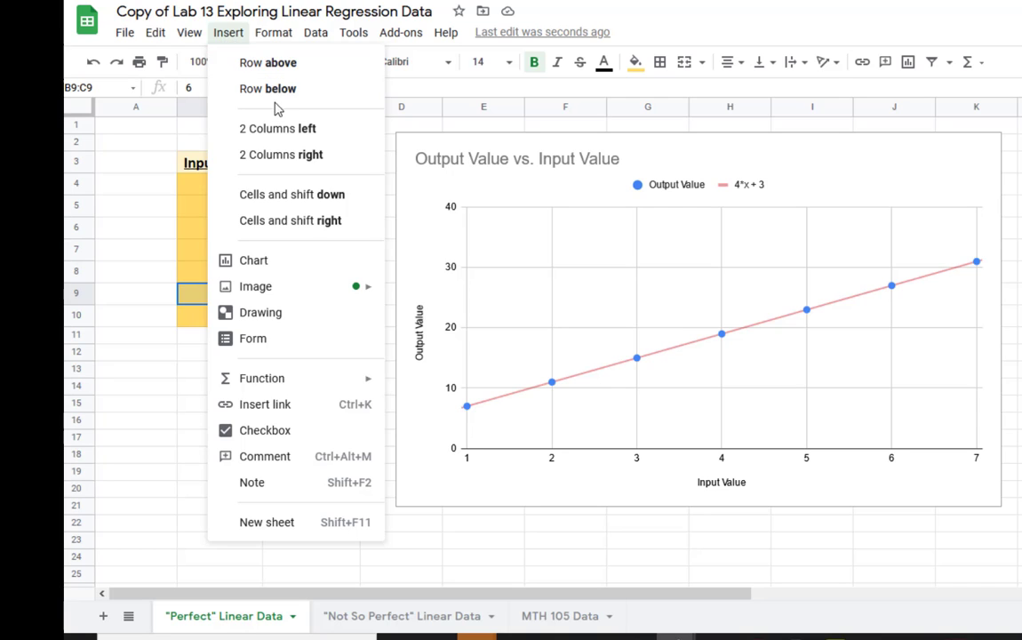
left_click(285, 70)
left_click(238, 303)
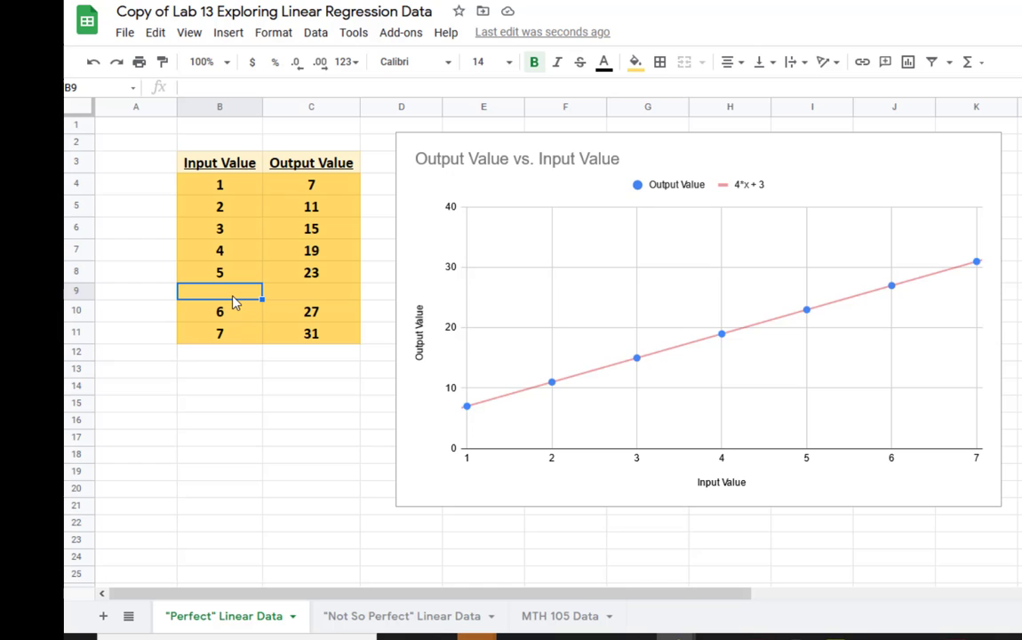
type("5.32")
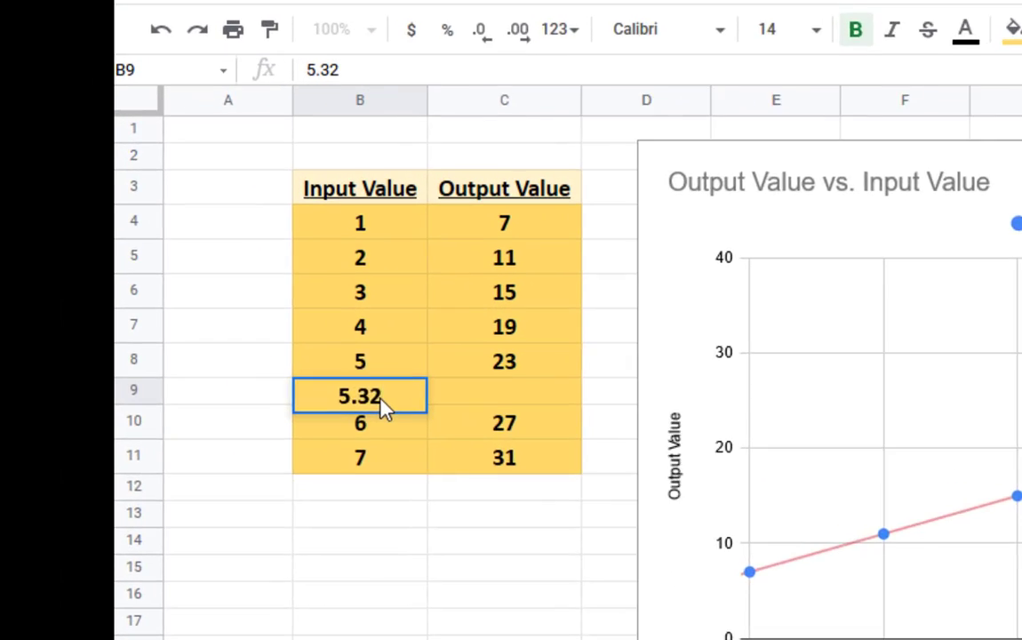
Step: Calculate the output value for 5.32 in C9 with the formula =4*B9+3
left_click(482, 397)
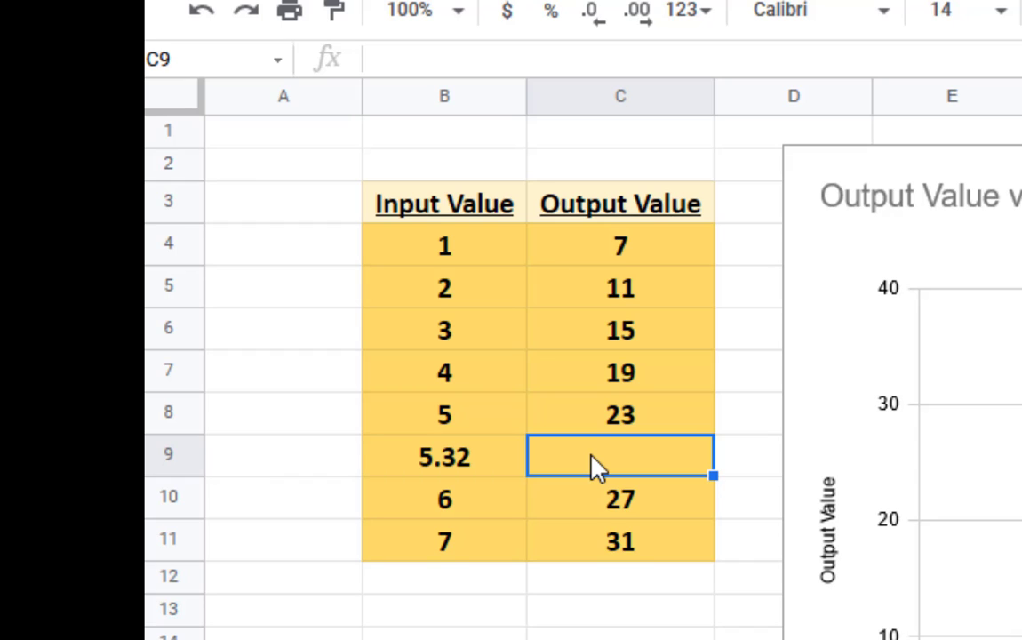
type("=4")
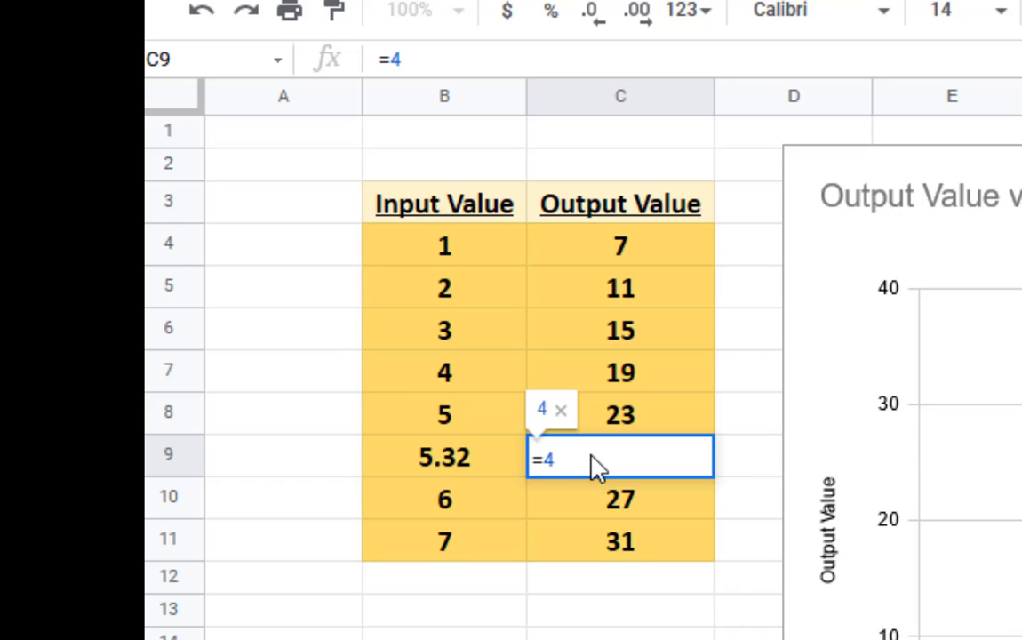
type("*")
left_click(480, 471)
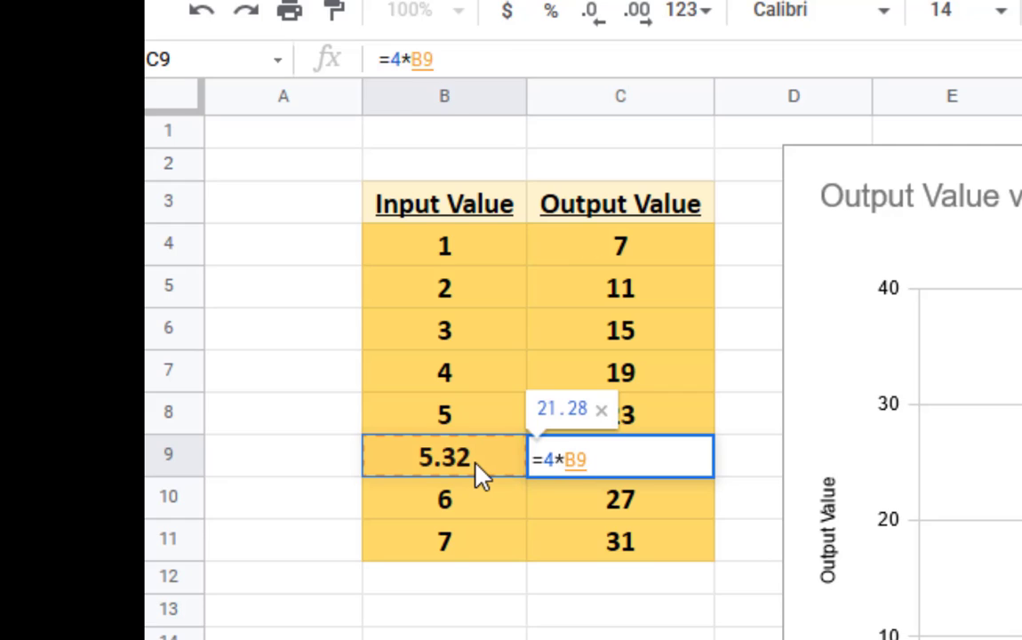
type("+3")
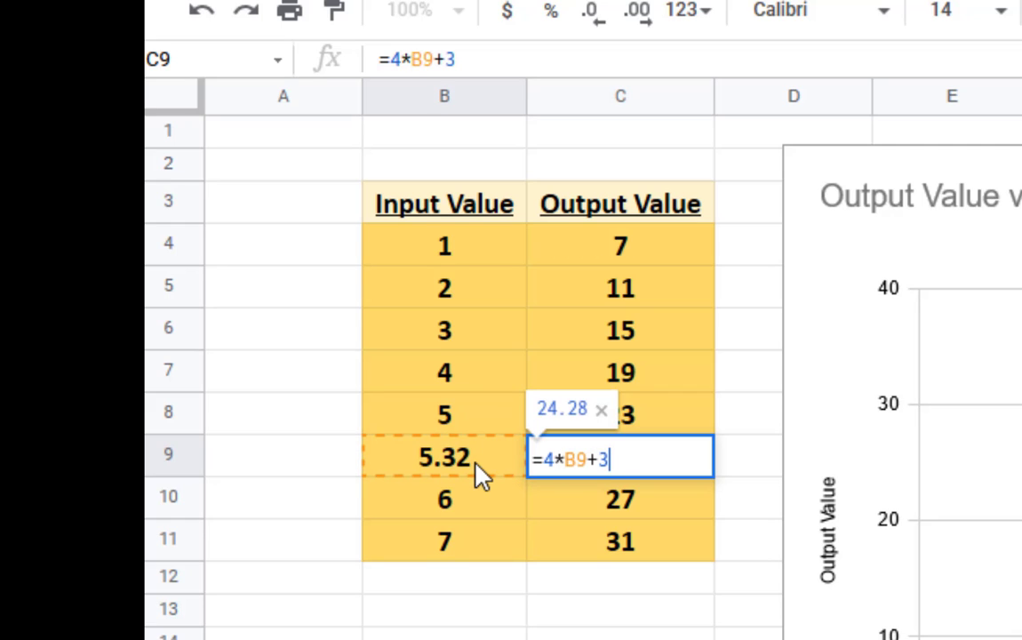
key("Return")
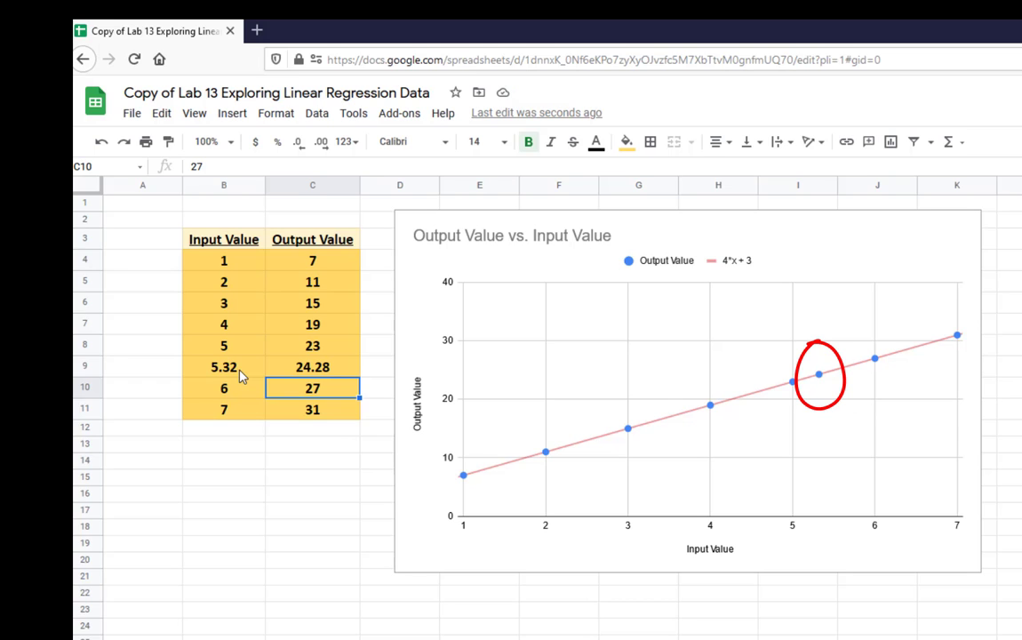
Step: Replace the output value in C4 with the formula =4*B4+3
left_click(312, 263)
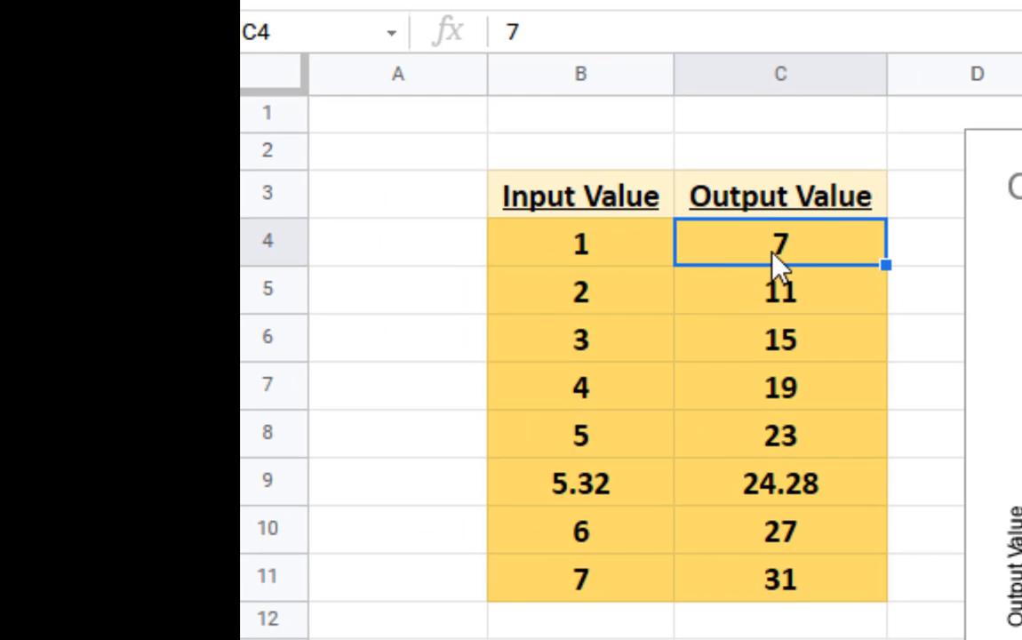
type("=4")
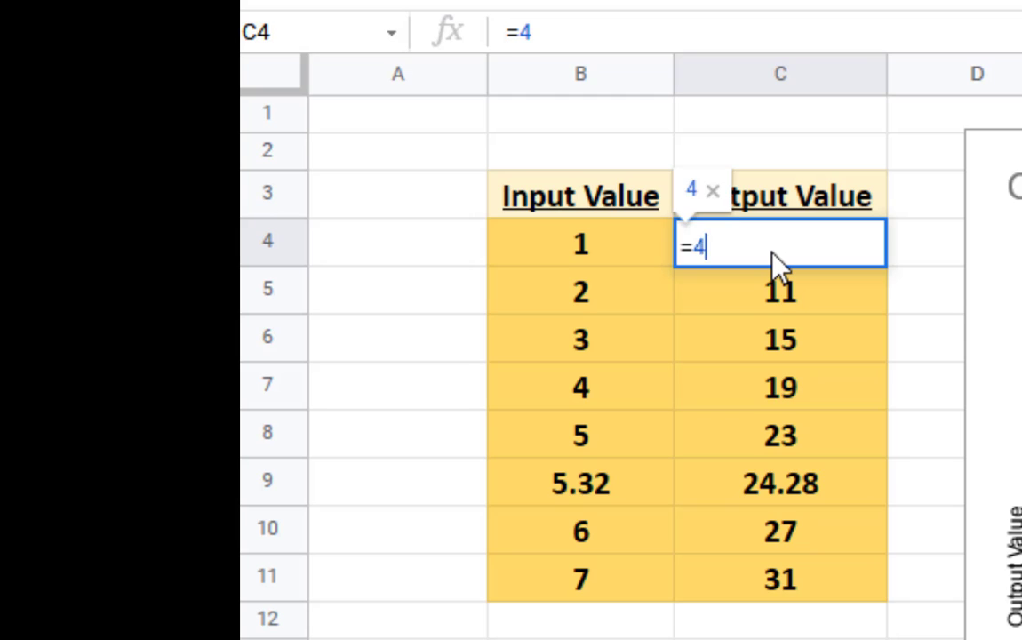
type("*")
left_click(599, 240)
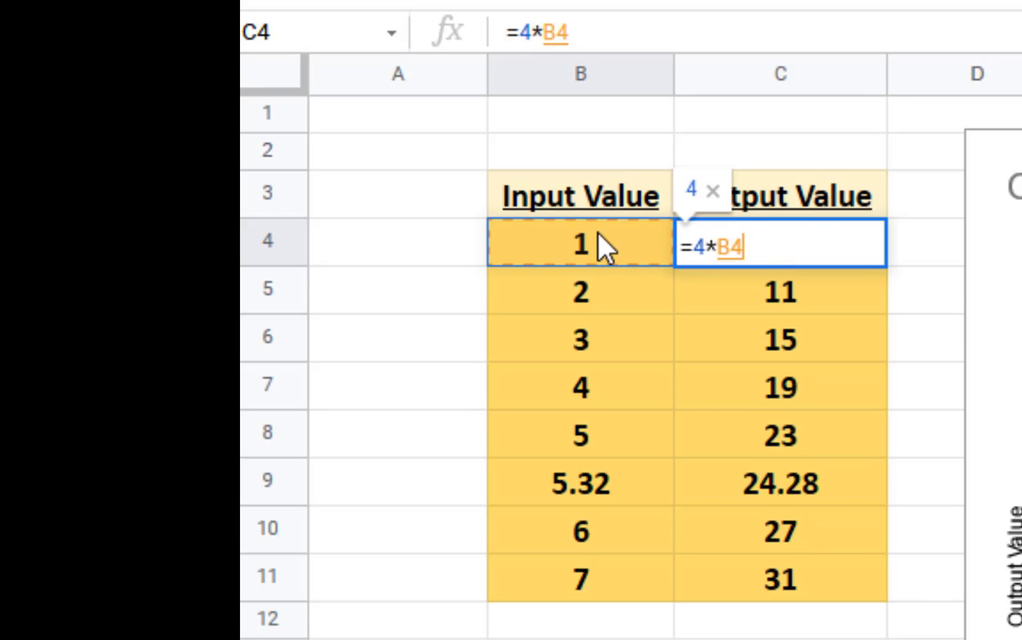
type("+3")
key("Return")
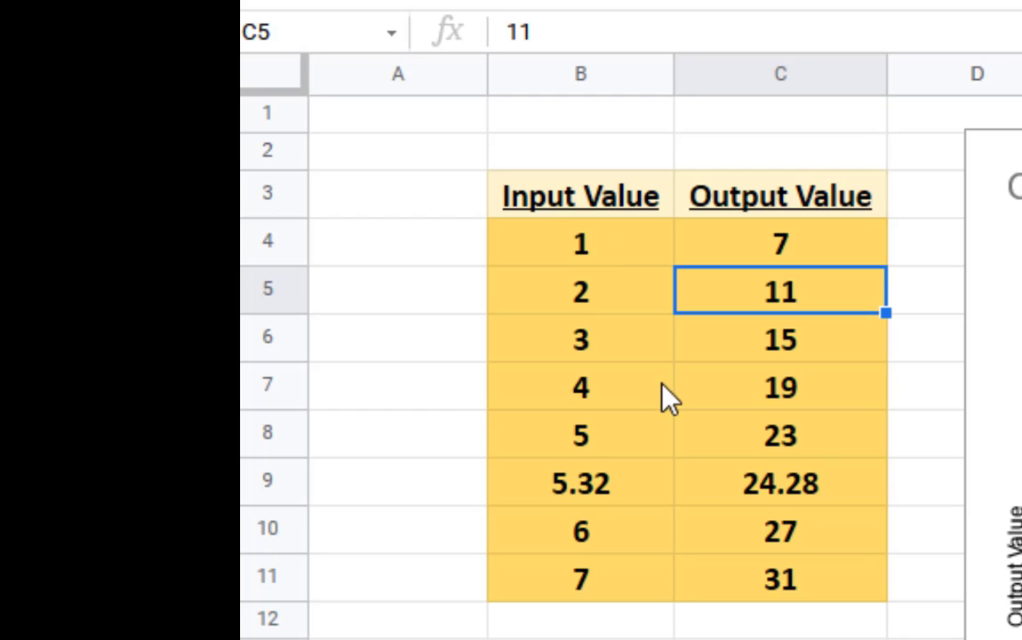
Step: Insert a row below the data row for input 4 and enter 4.002 as its input value
left_click(627, 395)
left_click_drag(729, 392, 646, 398)
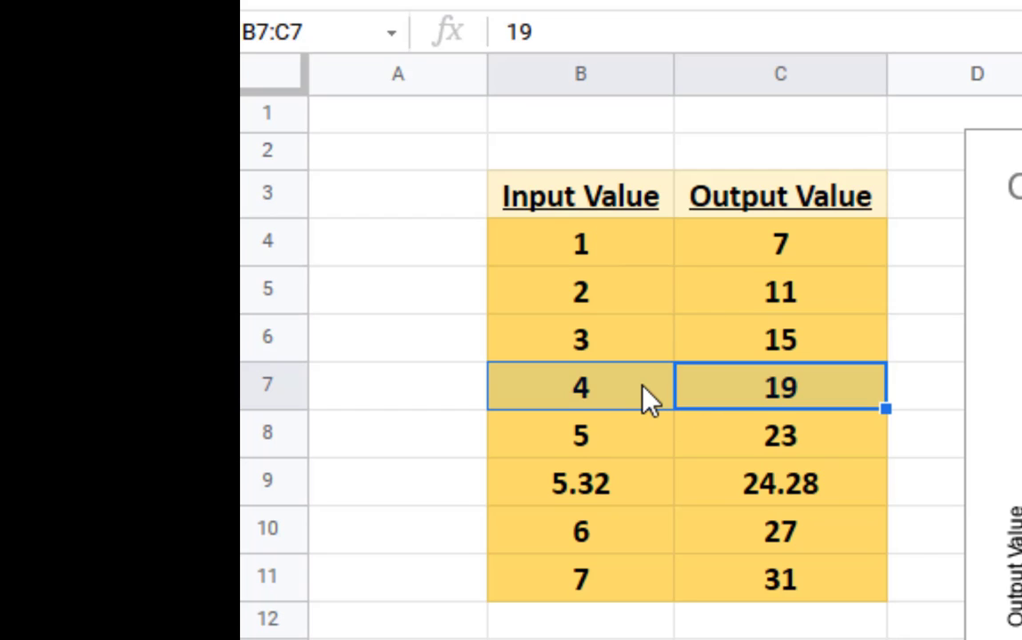
left_click(582, 2)
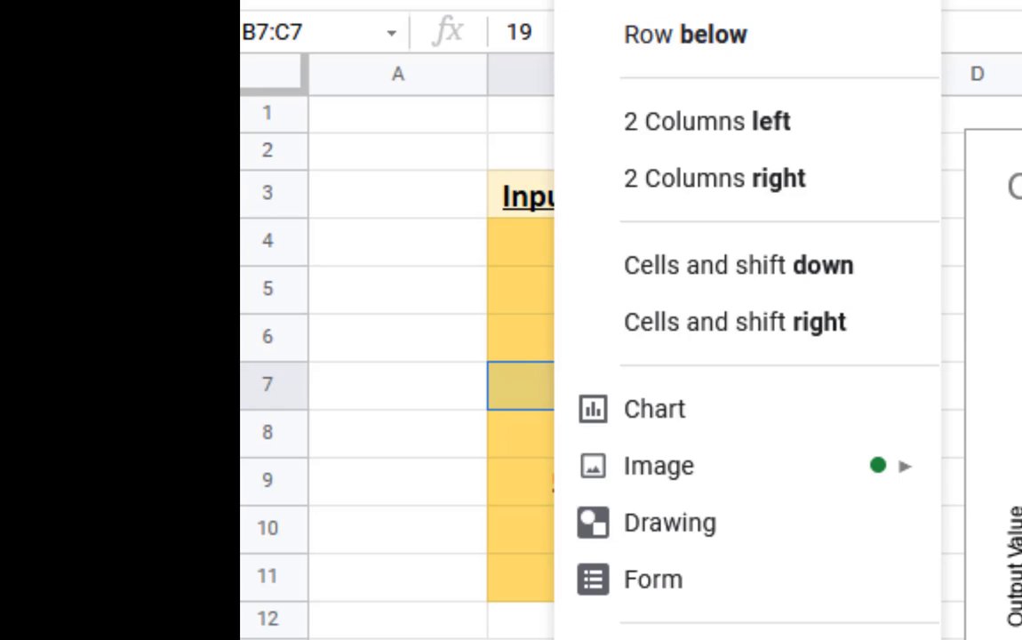
left_click(675, 36)
left_click(638, 447)
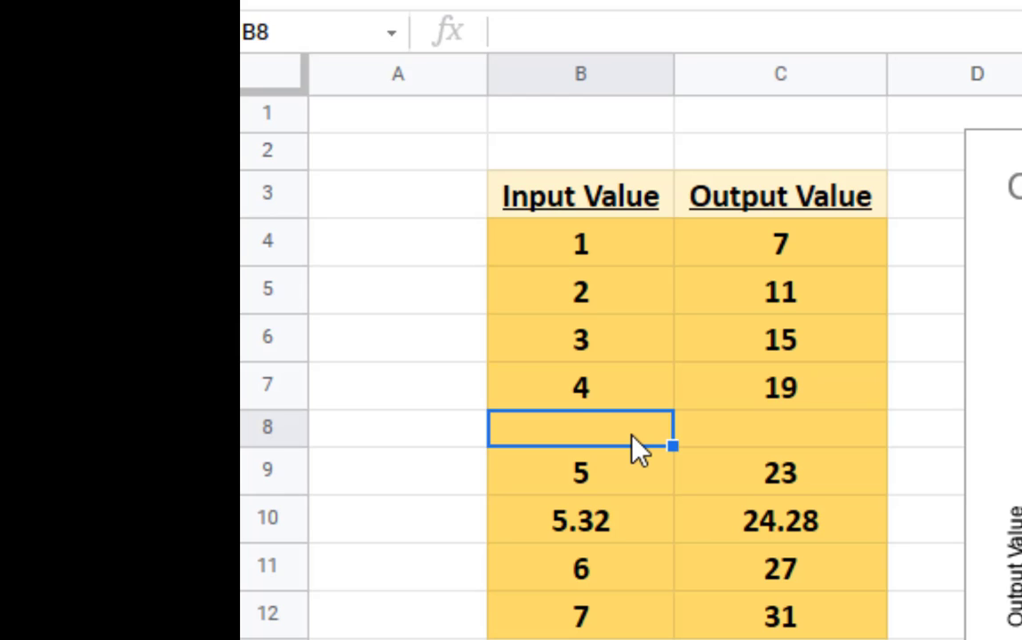
type("4.002")
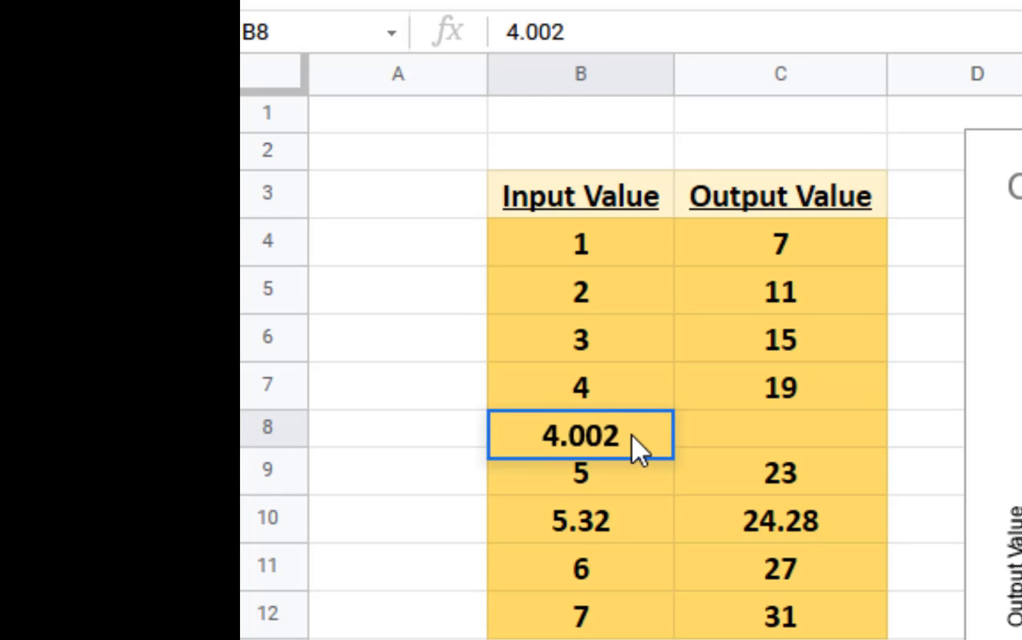
key("Return")
Step: Calculate the output value in C8 with the formula =4*B8+3 and change the input value in B8 to 4.6
key("Up")
key("Right")
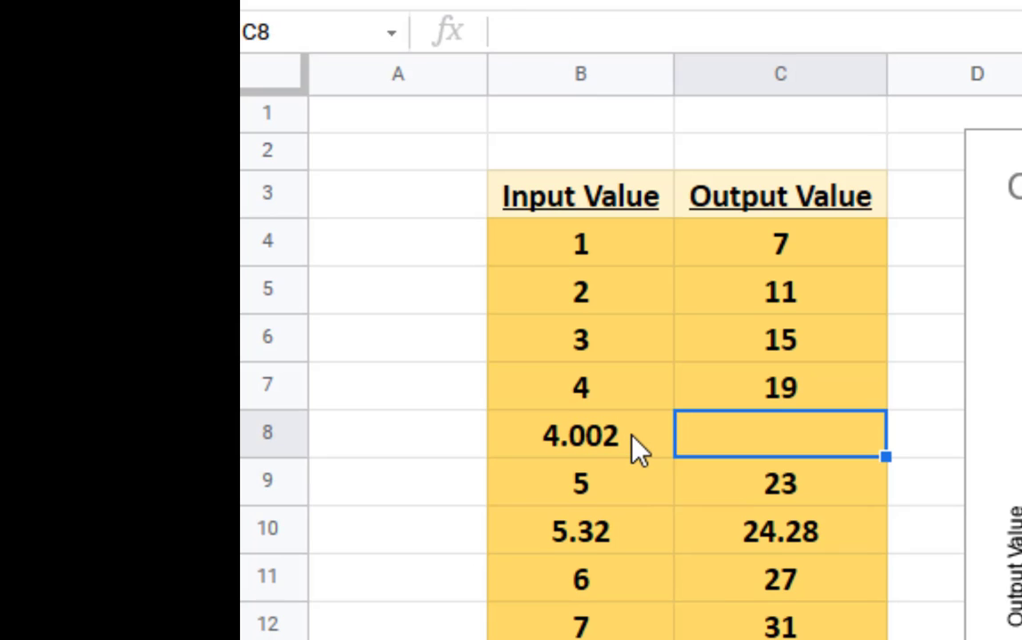
type("=4")
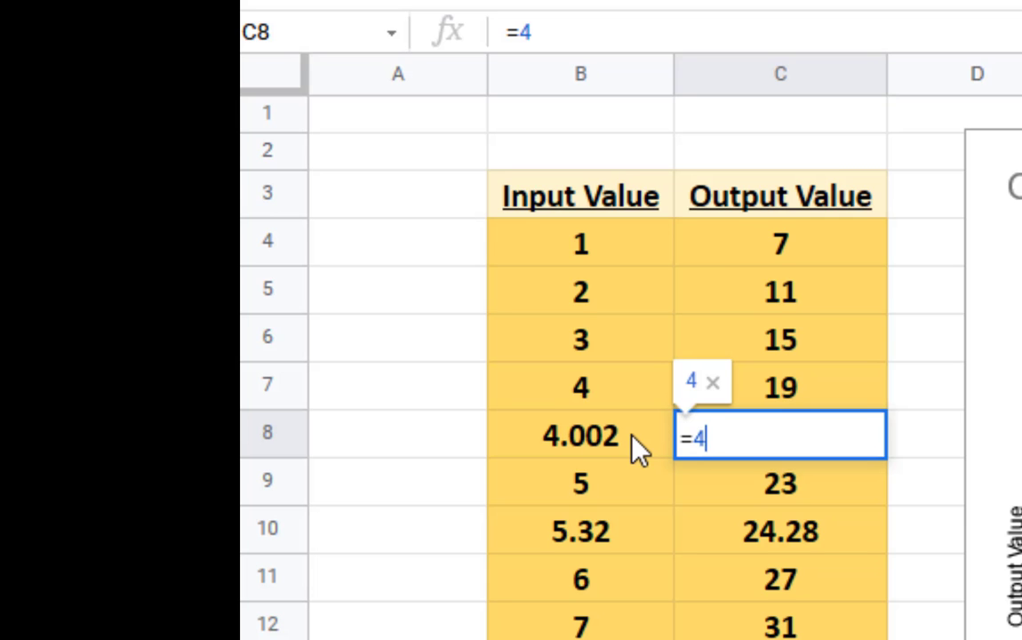
type("*")
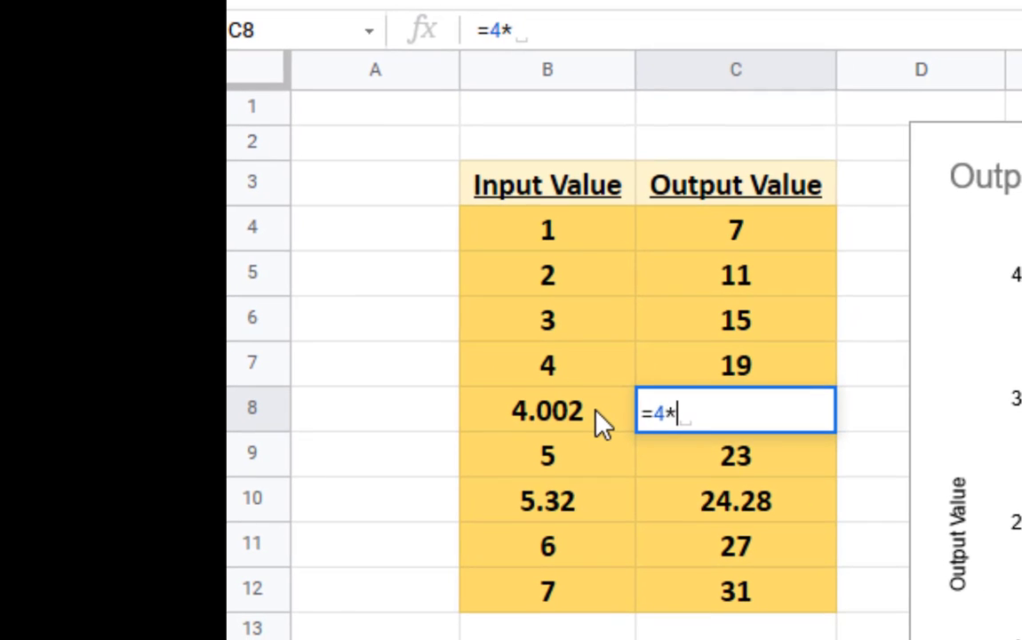
left_click(596, 411)
type("+")
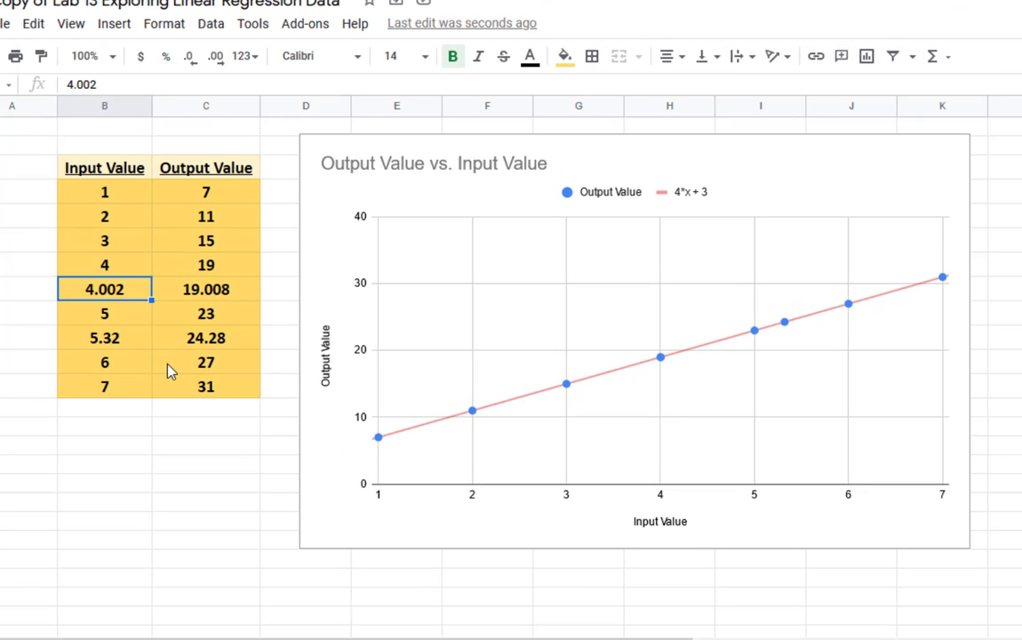
type("4.6")
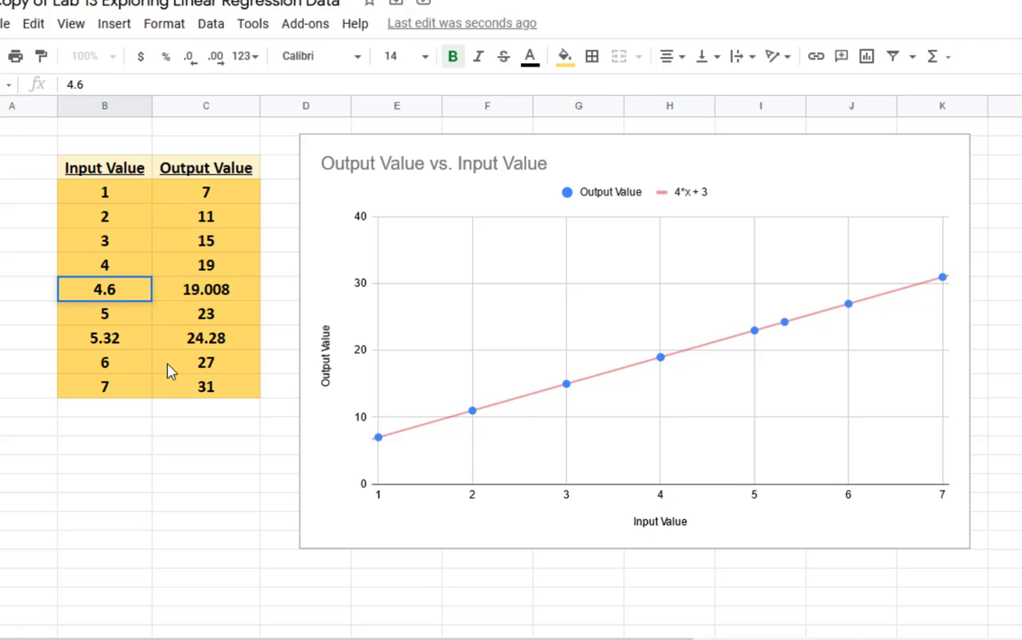
key("Return")
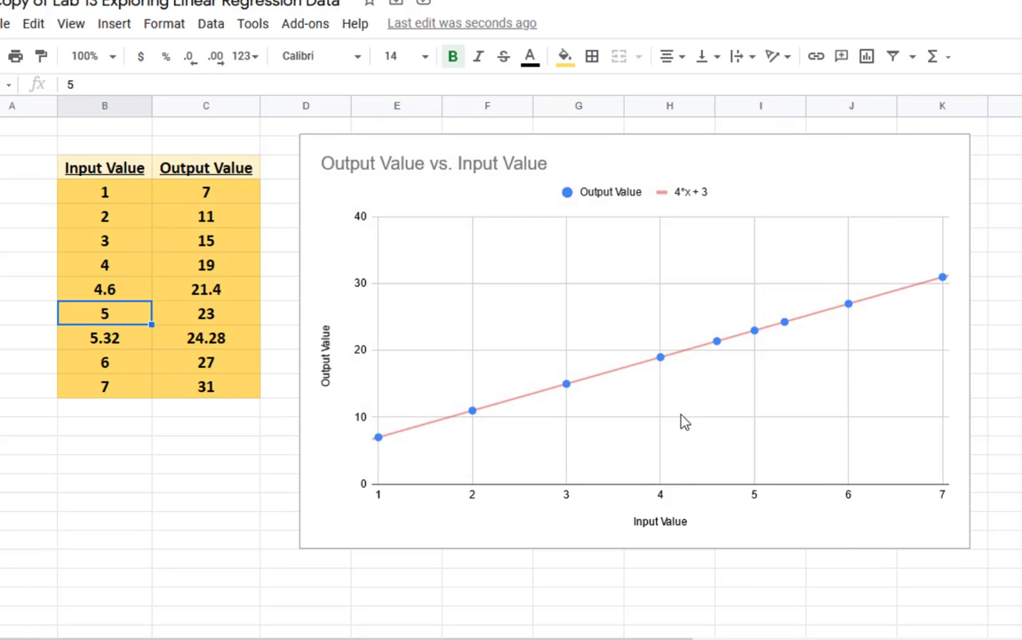
Step: Insert a row above the data row for input 3 and enter 0 as its input value
left_click_drag(77, 239, 185, 243)
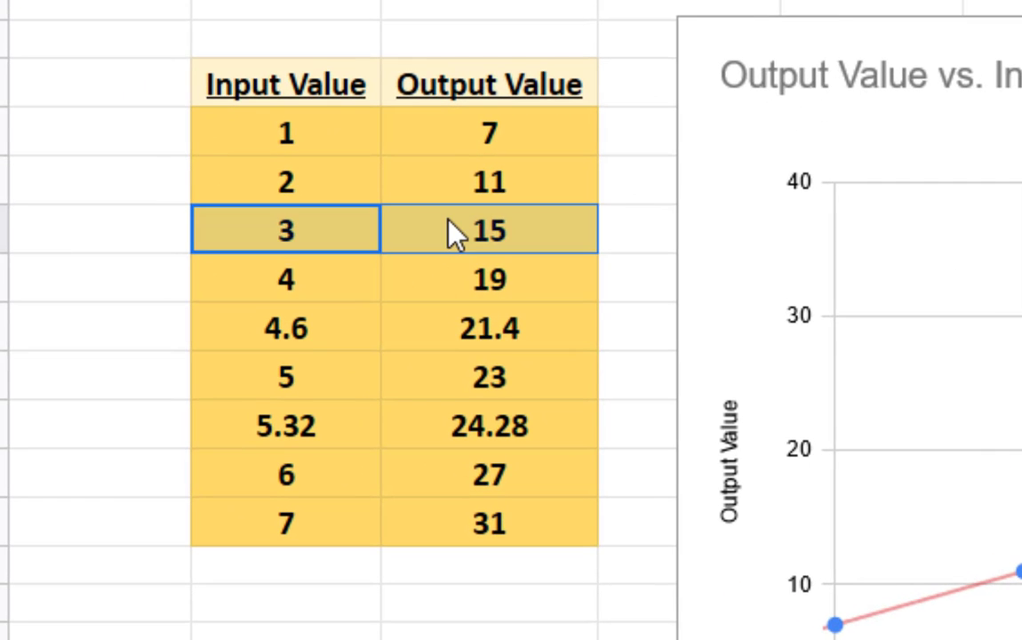
right_click(450, 224)
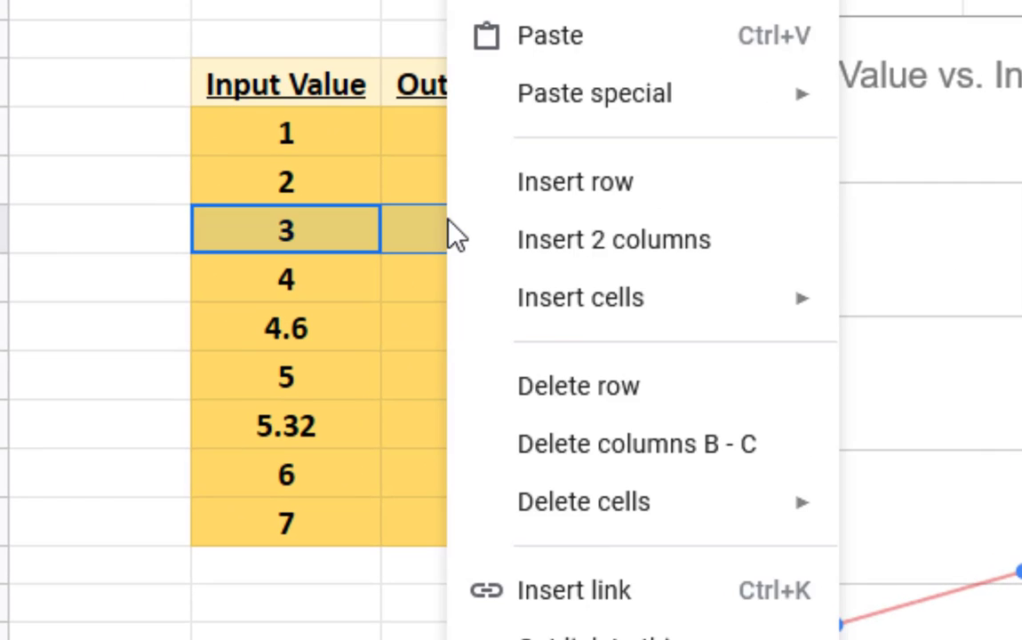
left_click(601, 182)
left_click(276, 194)
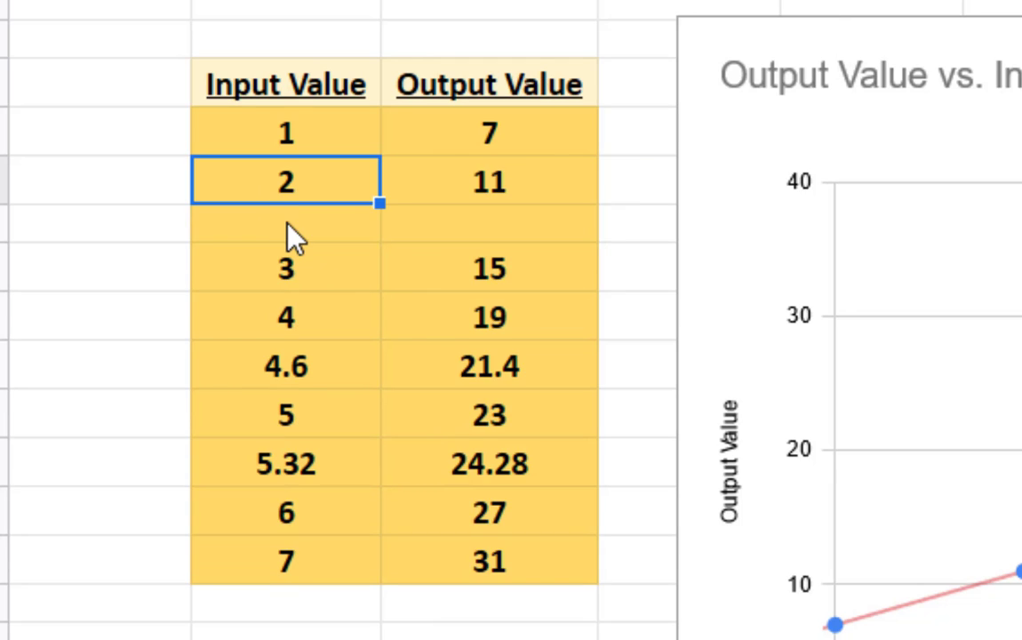
left_click(293, 227)
type("0")
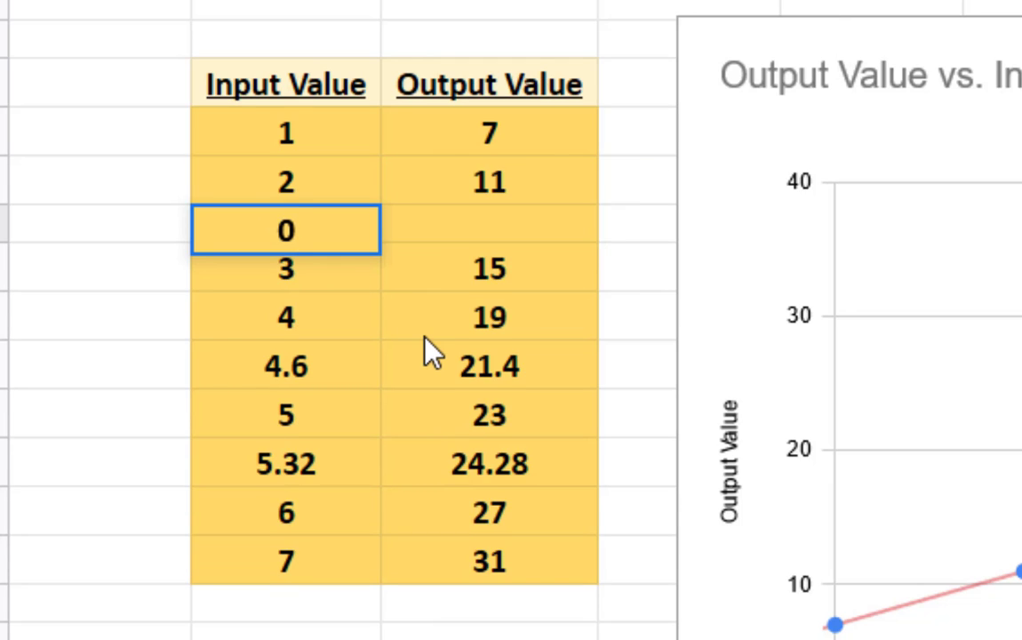
key("Tab")
Step: Calculate the output value for input 0 in C6 with the formula =4*B6+3
type("=4*")
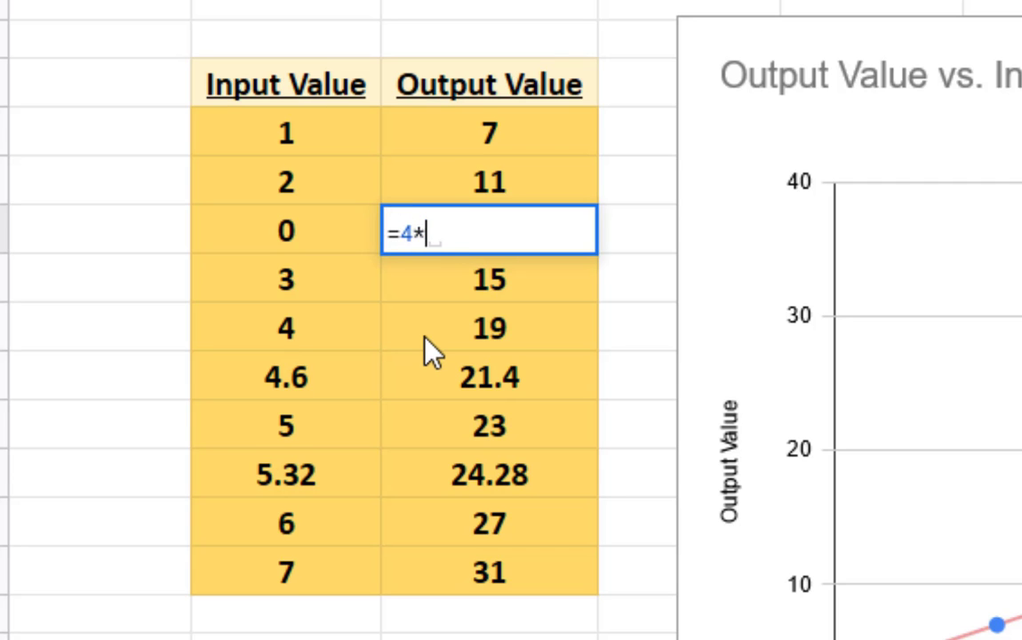
left_click(296, 245)
type("+3")
key("Return")
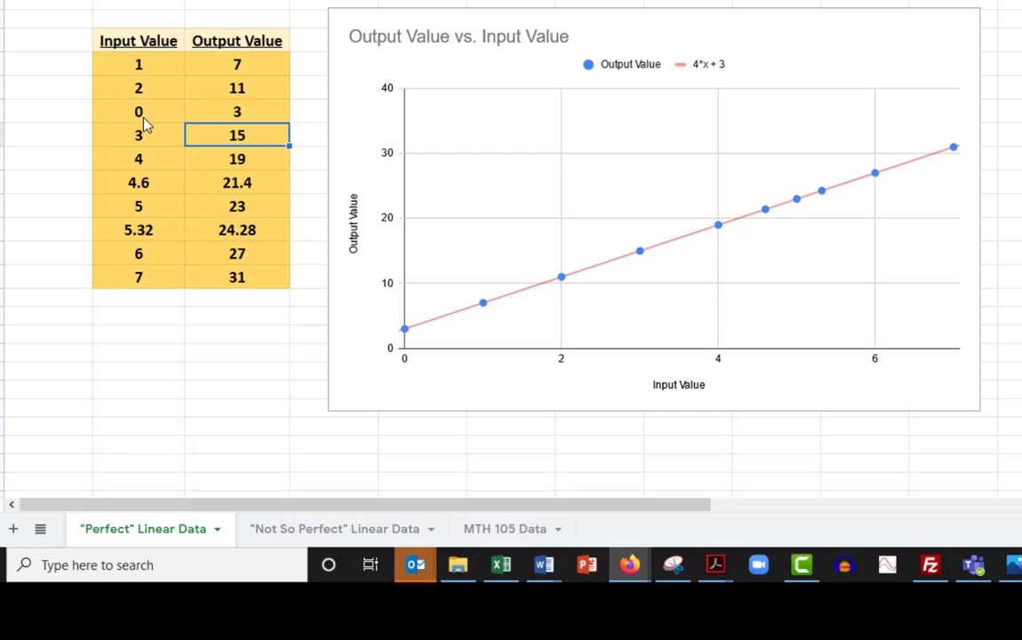
Step: Try to fill the C4 formula down the Output Value column to C14 and undo the fill
left_click(238, 62)
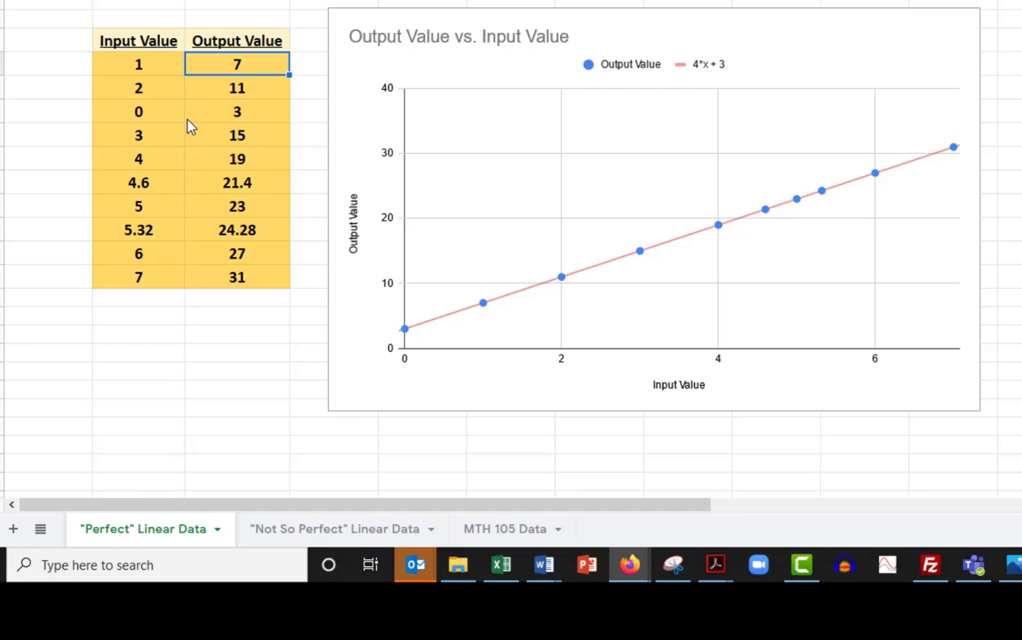
left_click(141, 71)
left_click(213, 70)
left_click_drag(289, 75, 287, 298)
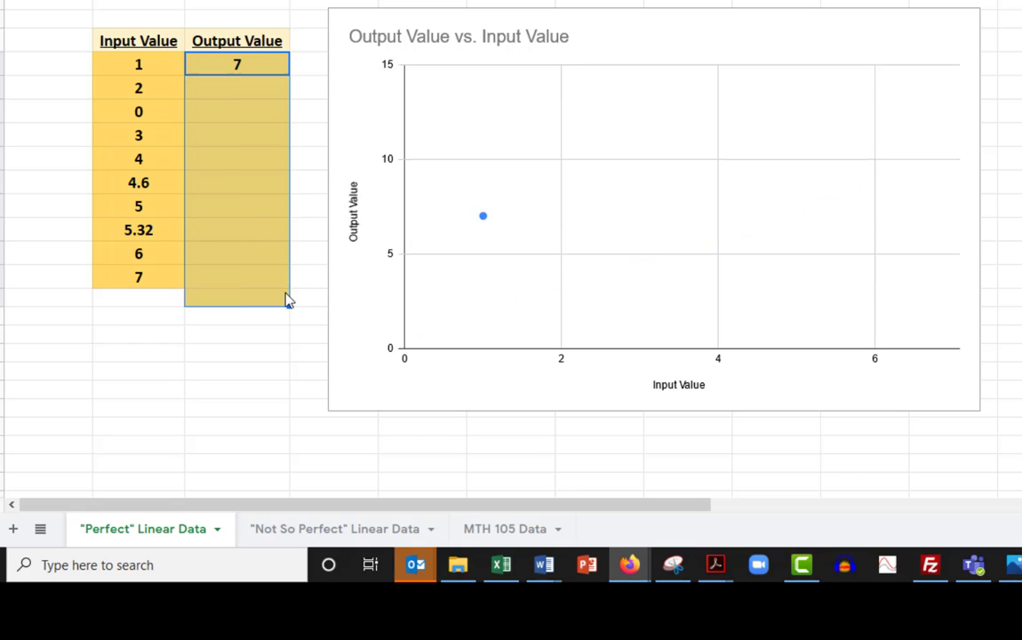
left_click(275, 307)
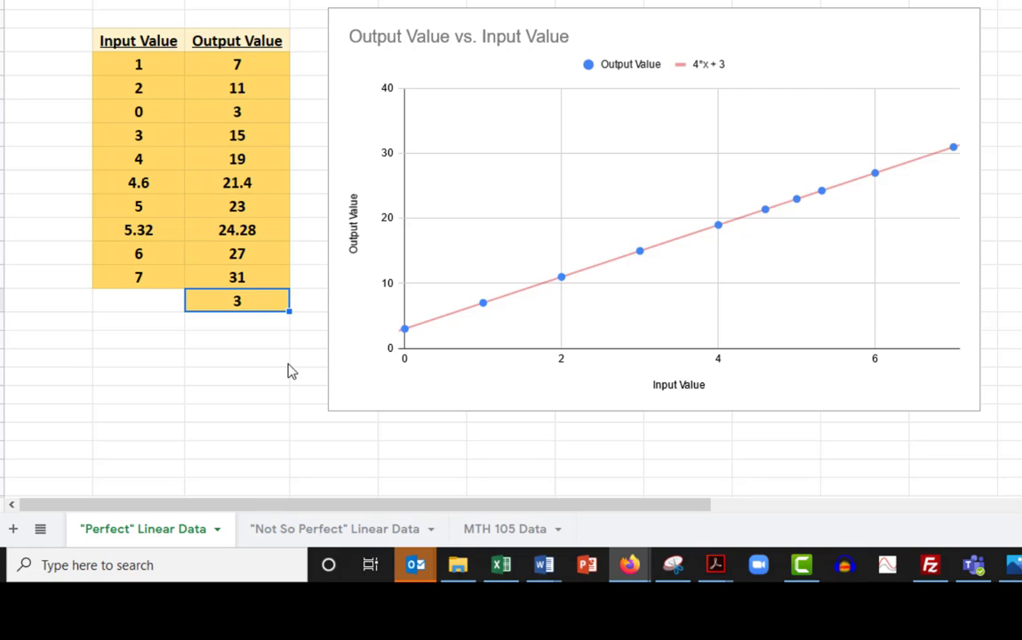
key("ctrl+z")
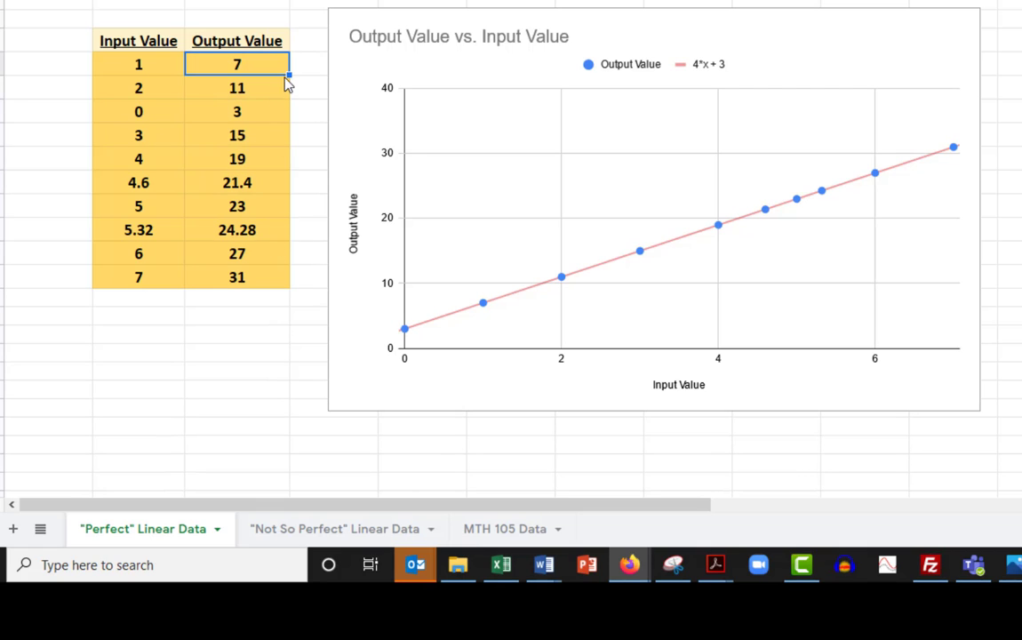
Step: Fill the formula in C4 down the Output Value column through C13
left_click_drag(290, 75, 280, 290)
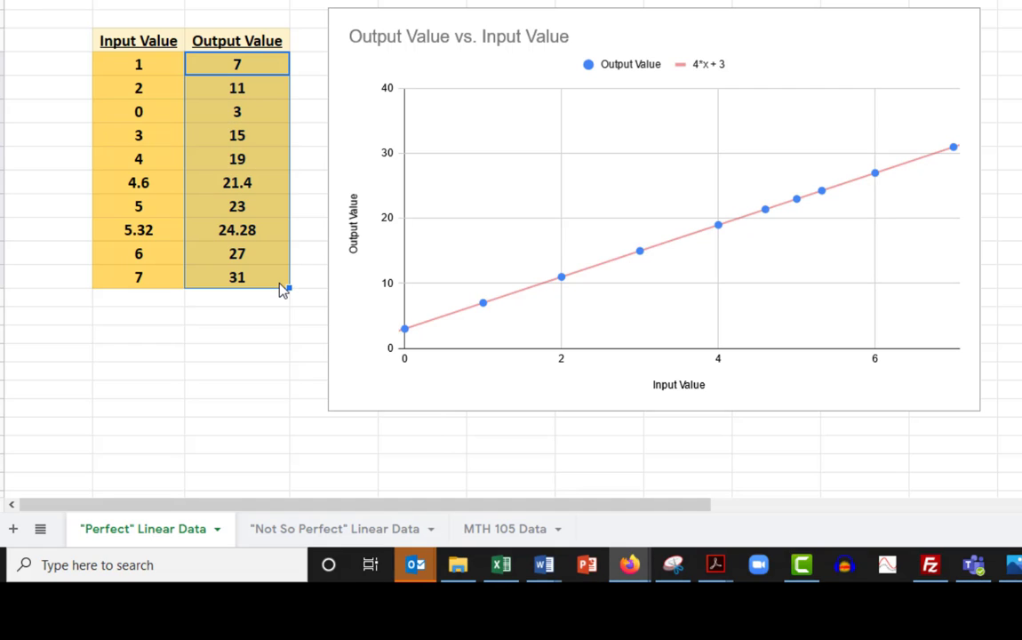
Step: Examine the formulas in the filled Output Value cells to check which input cell each one references
left_click(237, 93)
key("Down")
key("Down")
key("Down")
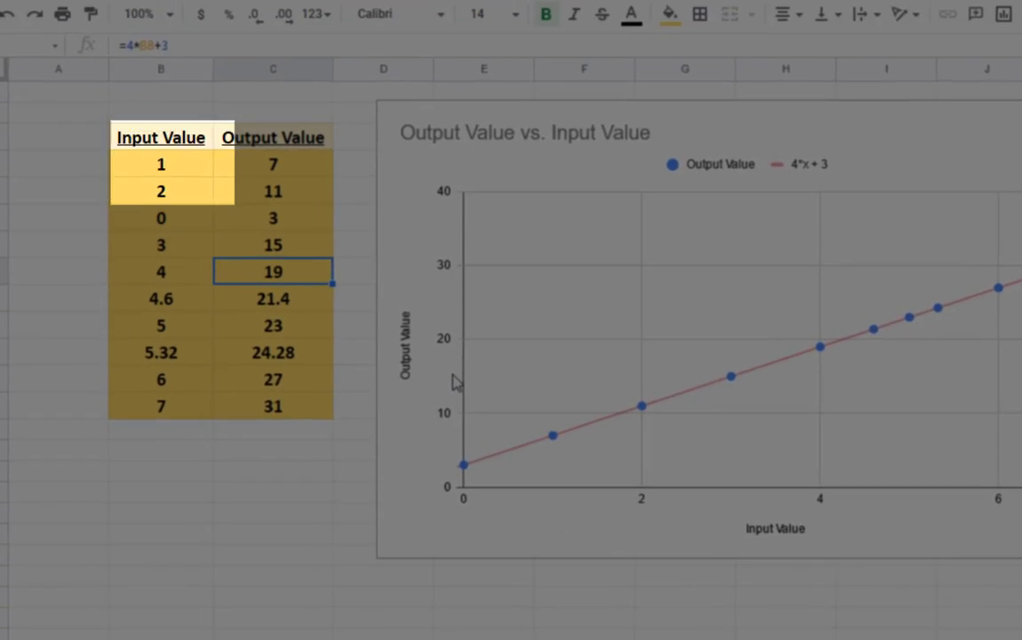
key("Down")
key("Down")
key("Down")
key("Down")
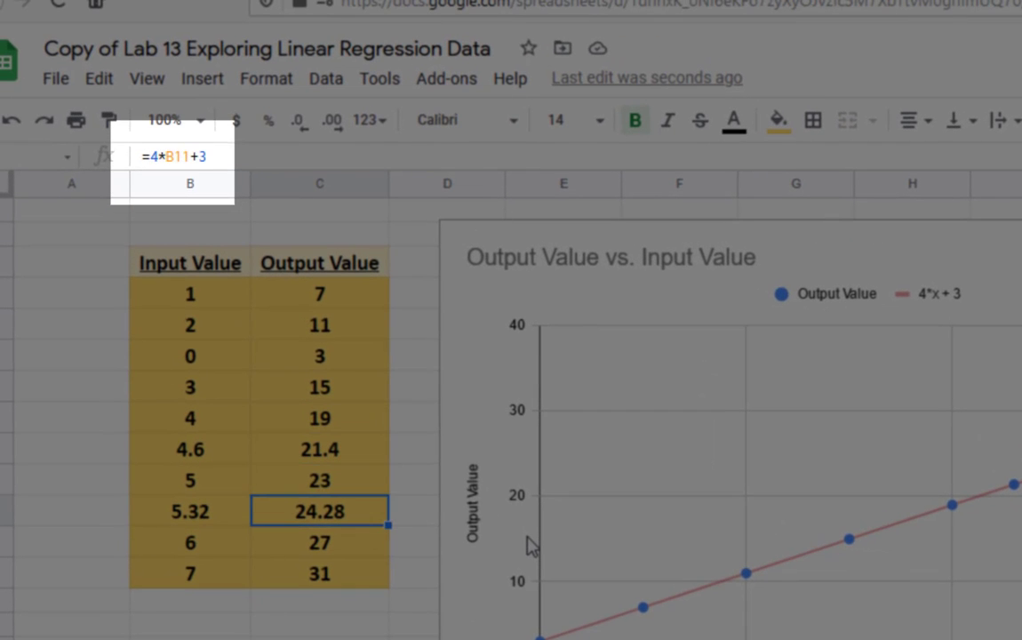
key("Down")
left_click(401, 555)
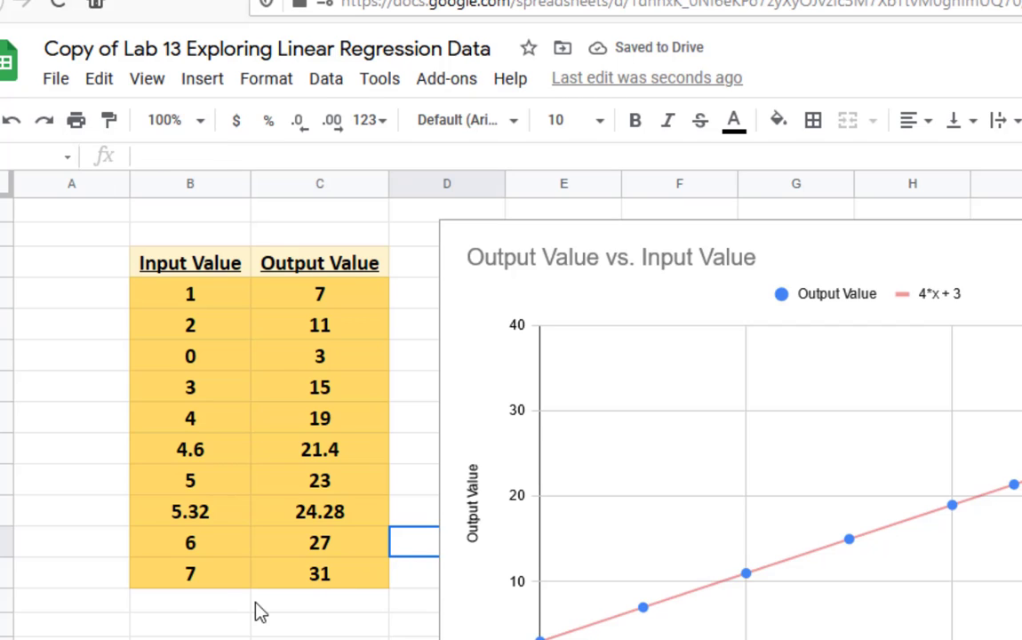
left_click(322, 425)
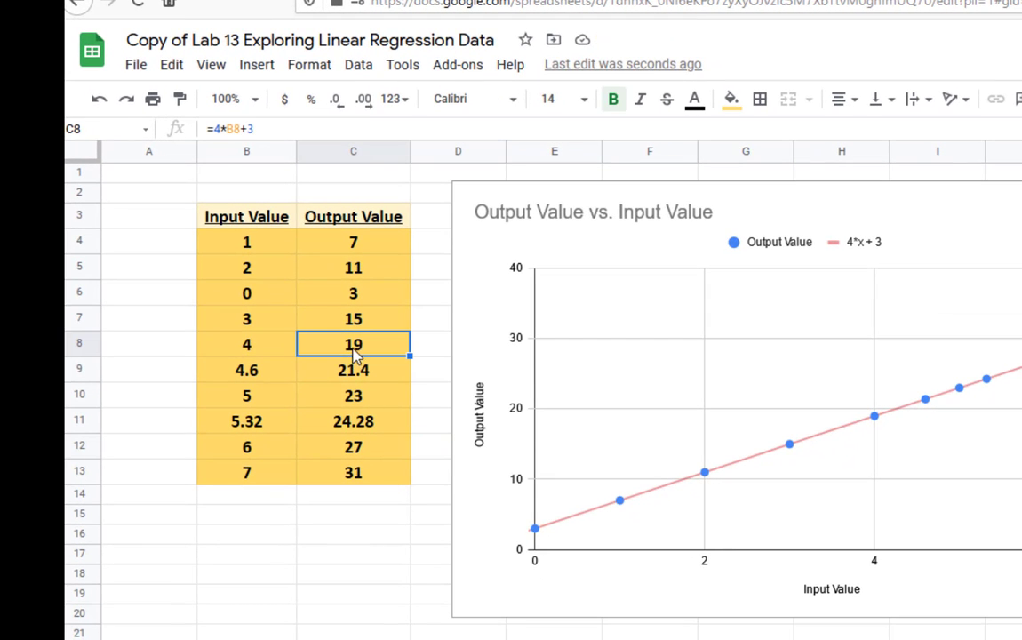
Step: Enter the additional input values 8, 9, 10 and 11 in B14 through B17
left_click(255, 478)
left_click(268, 497)
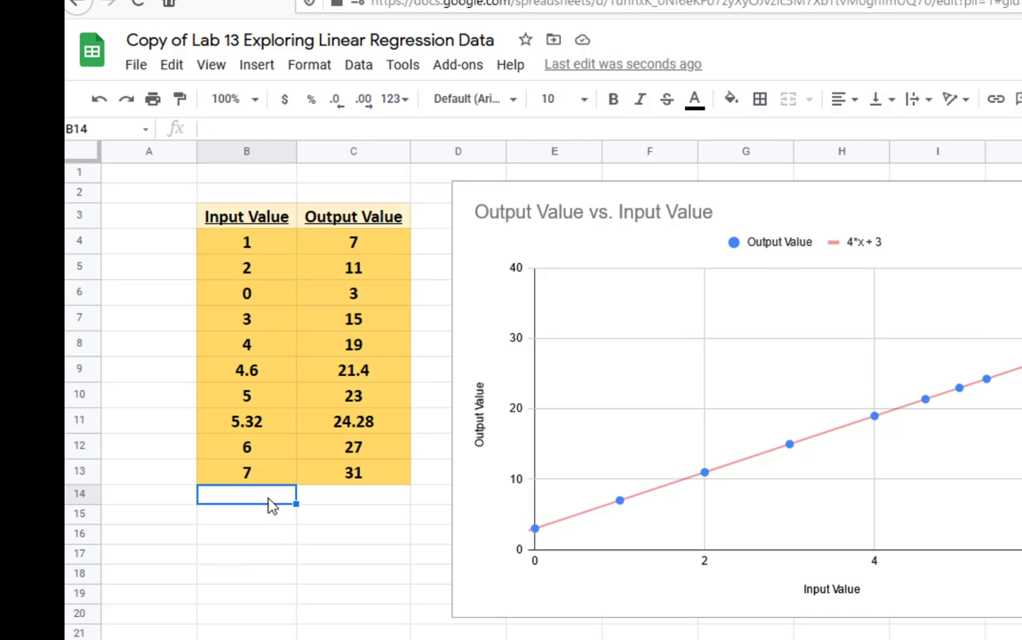
type("8")
key("Return")
type("9")
key("Return")
type("10")
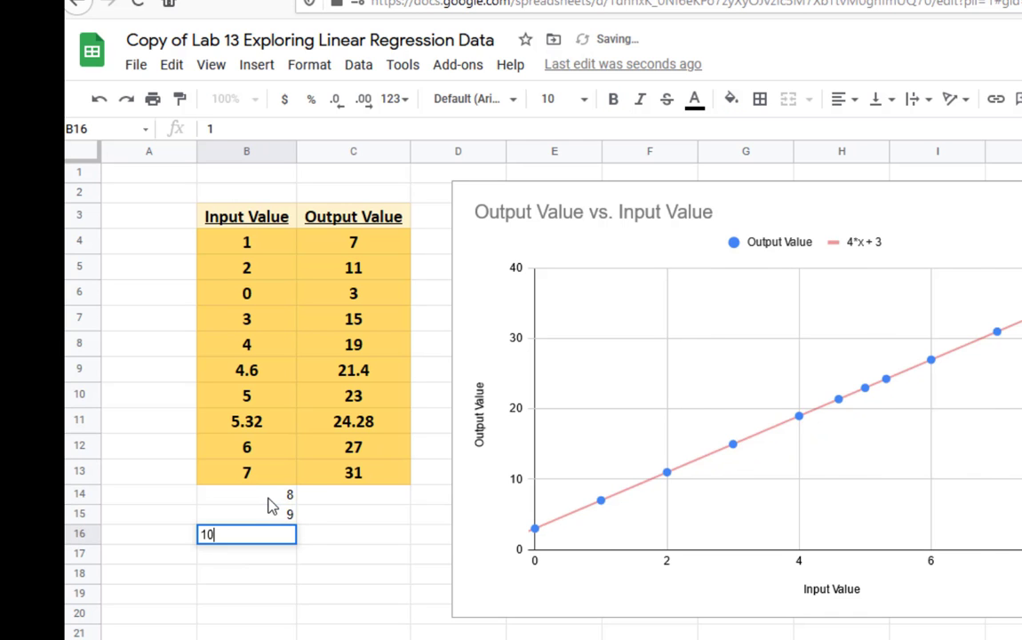
key("Return")
type("11")
key("Return")
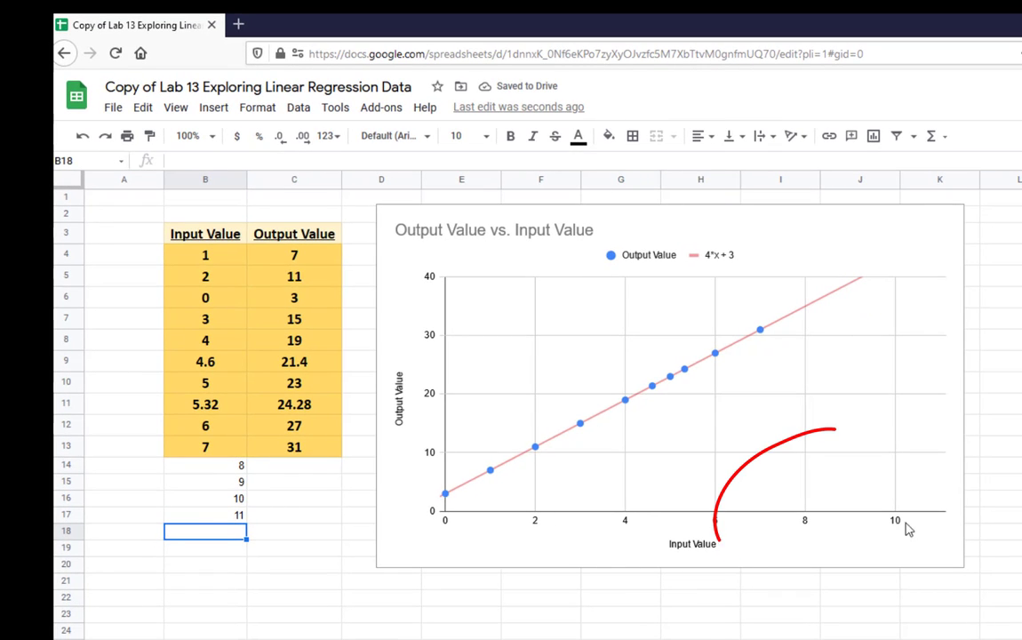
Step: Fill the formula in C13 down through C17 to calculate the outputs for the new input values
left_click(307, 449)
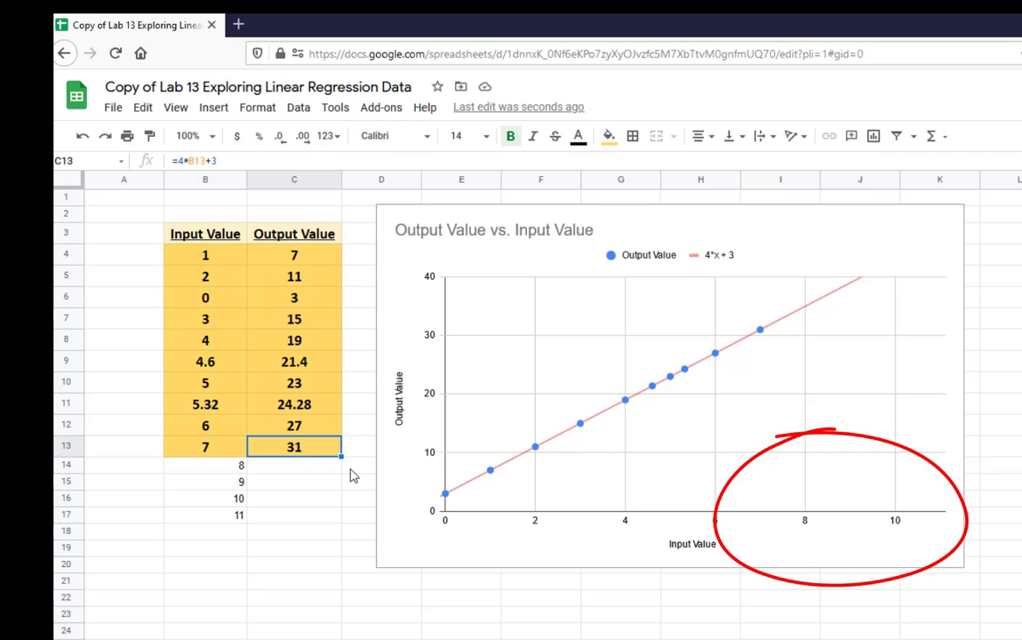
left_click_drag(342, 458, 335, 516)
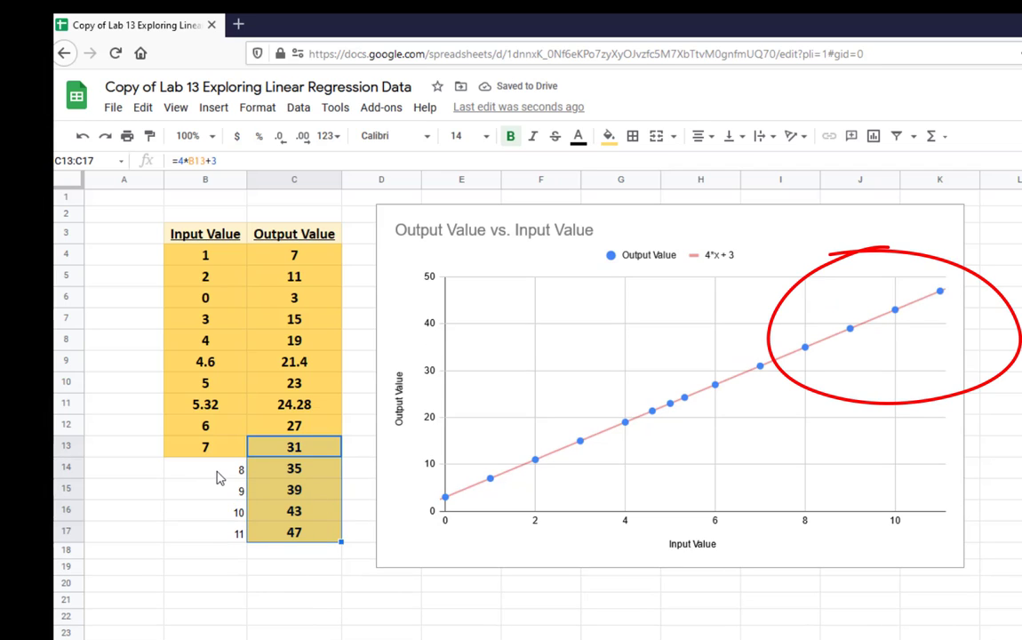
Step: Apply a yellow fill color to the new input cells B14:B17
left_click_drag(218, 474, 213, 533)
left_click(609, 137)
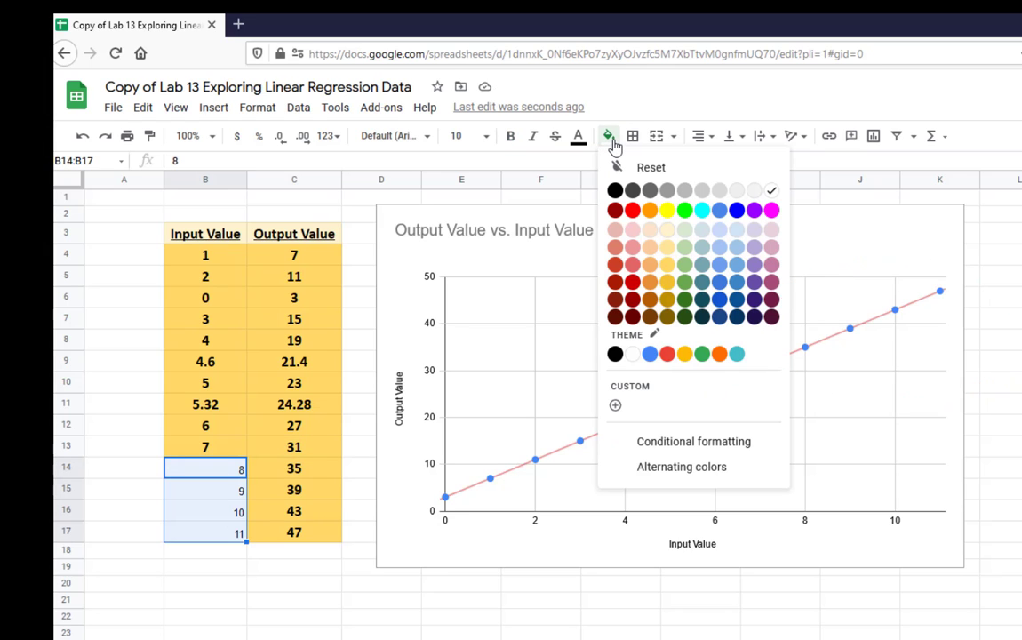
left_click(666, 264)
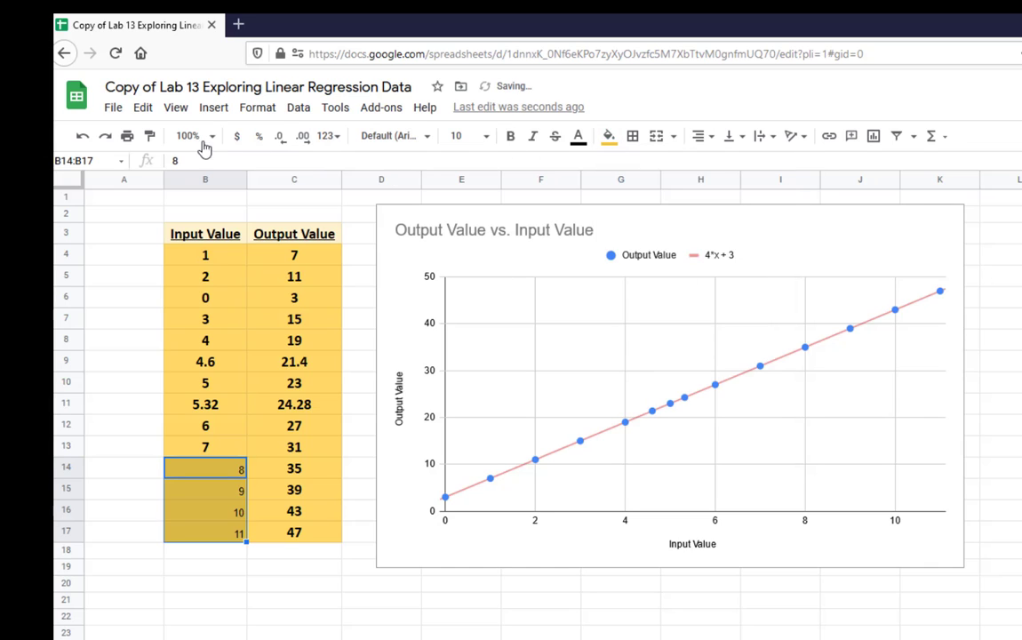
Step: Center the values in B14:B17 and make them bold
left_click(699, 135)
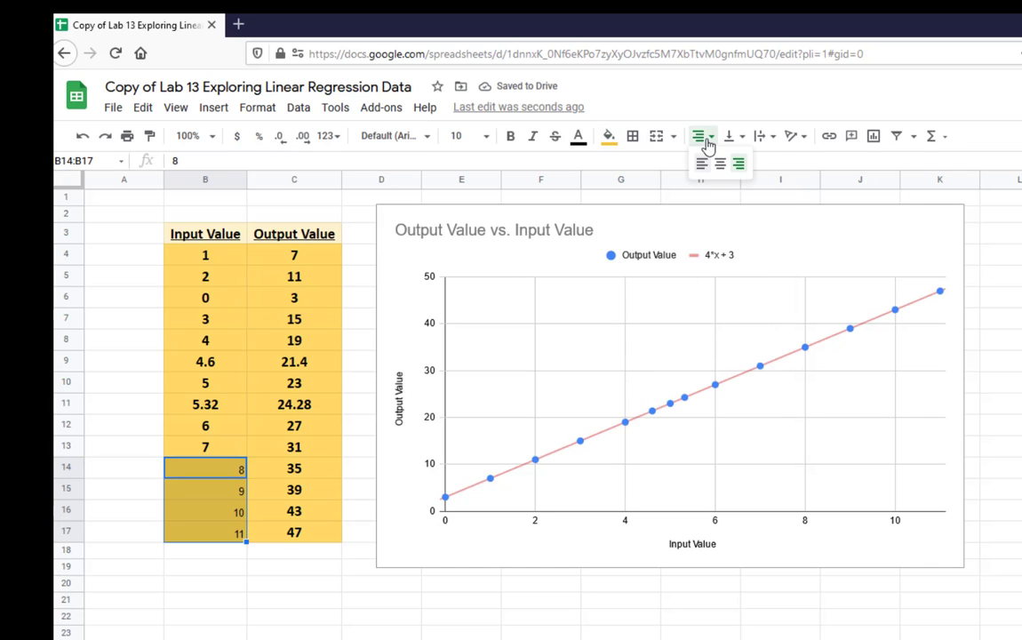
left_click(717, 167)
key("ctrl+b")
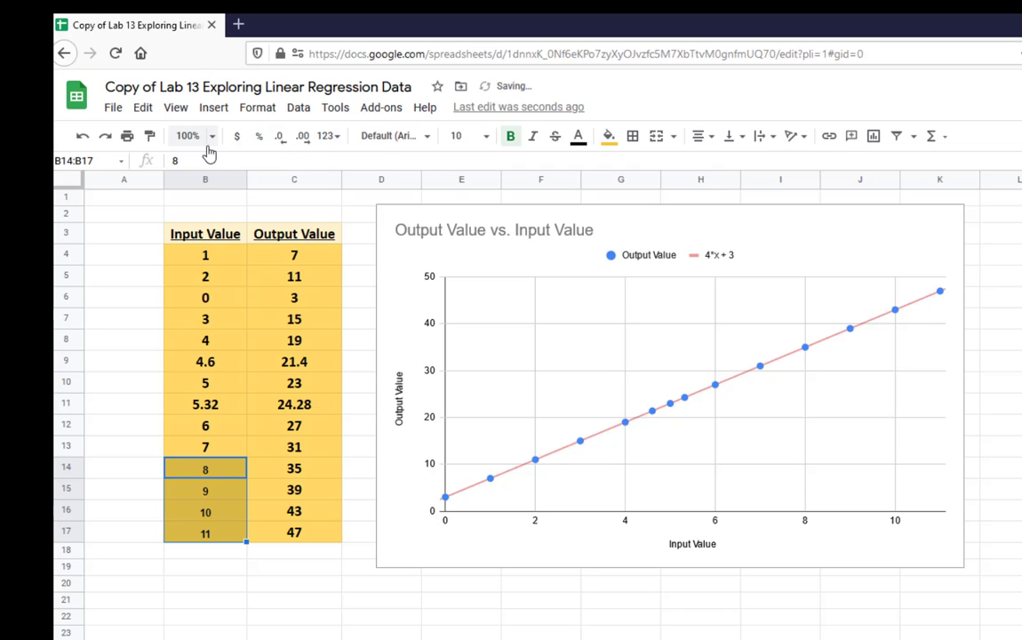
Step: Set the font size of the values in B14:B17 to 14
left_click(485, 136)
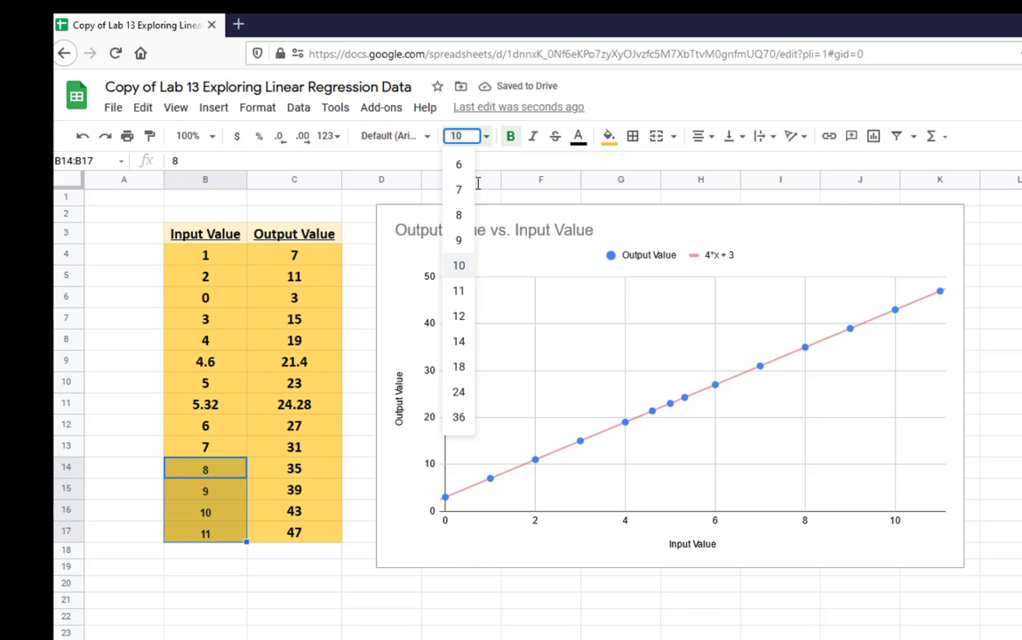
left_click(460, 318)
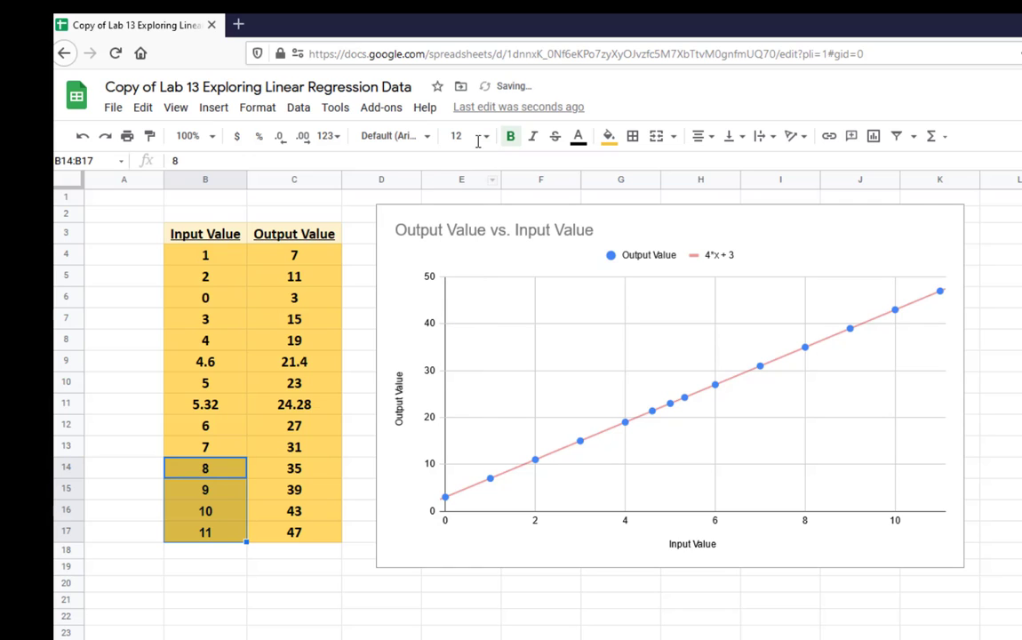
left_click(485, 136)
left_click(459, 342)
Step: Change the fill of B14:B17 to the yellow shade used in the rest of the table
left_click(609, 136)
left_click(668, 273)
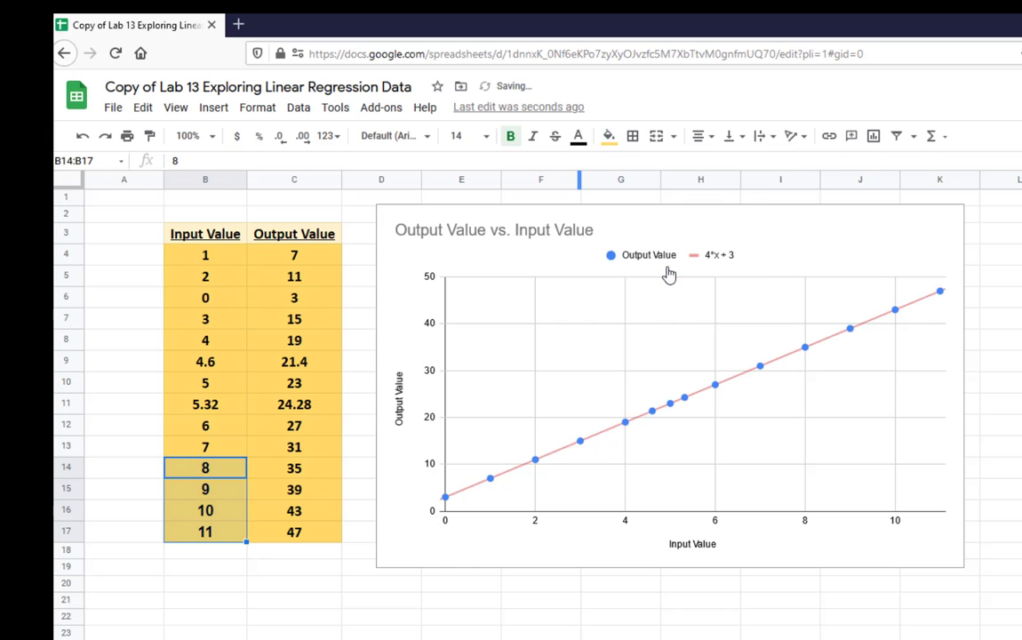
left_click(299, 365)
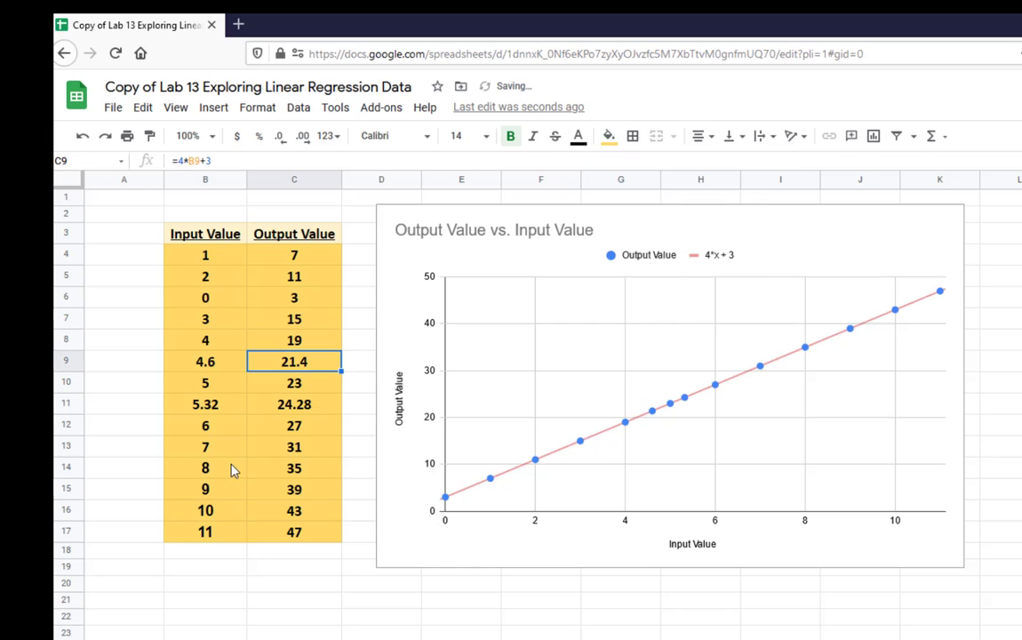
Step: Set the font size of the input values in B14:B17 to 12
left_click_drag(232, 468, 233, 530)
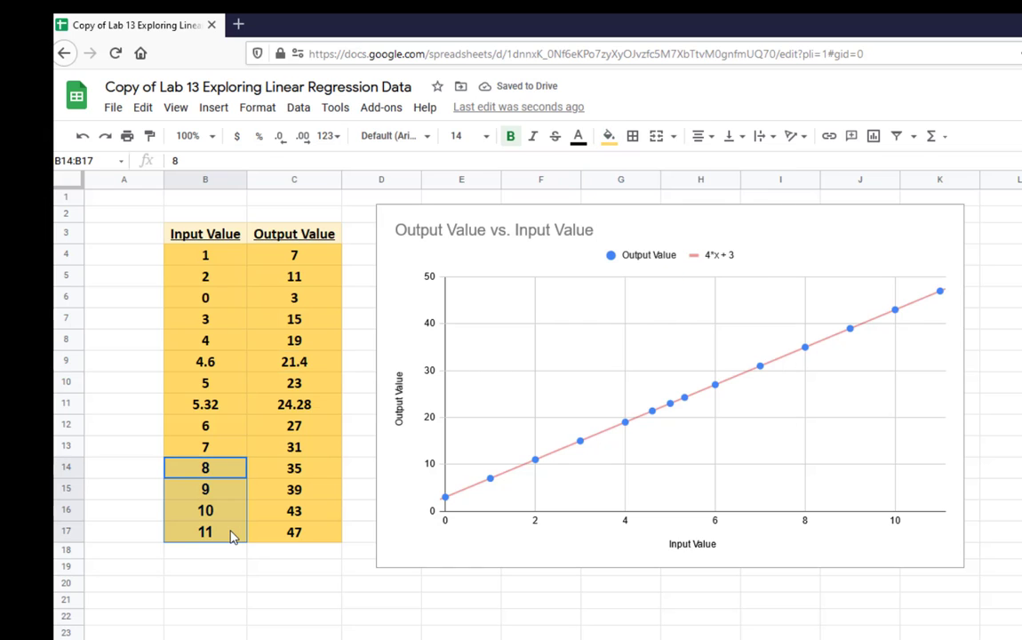
left_click(486, 136)
left_click(458, 316)
left_click(237, 322)
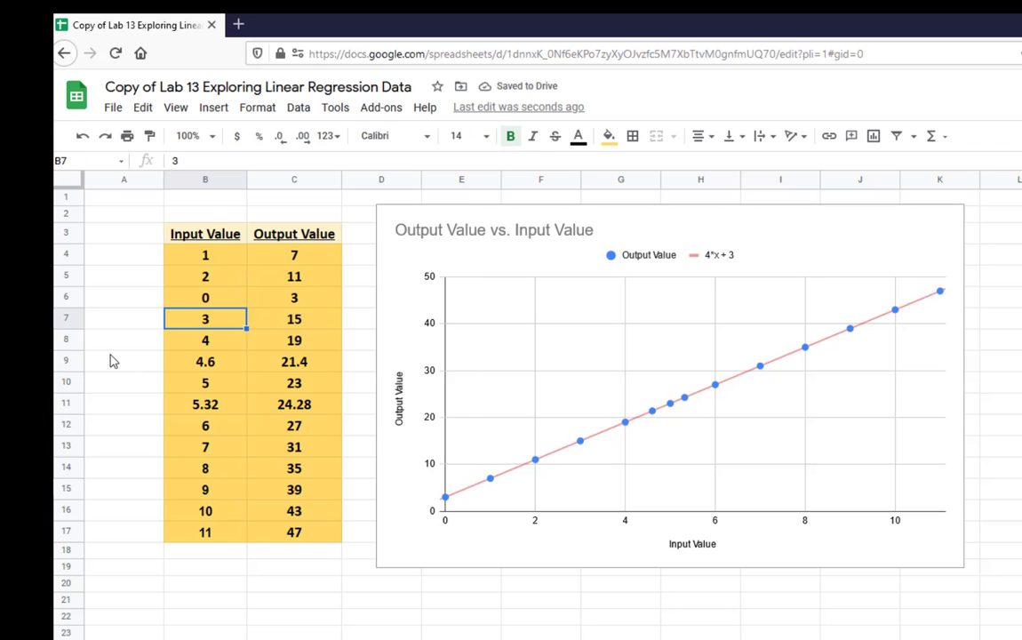
left_click(267, 365)
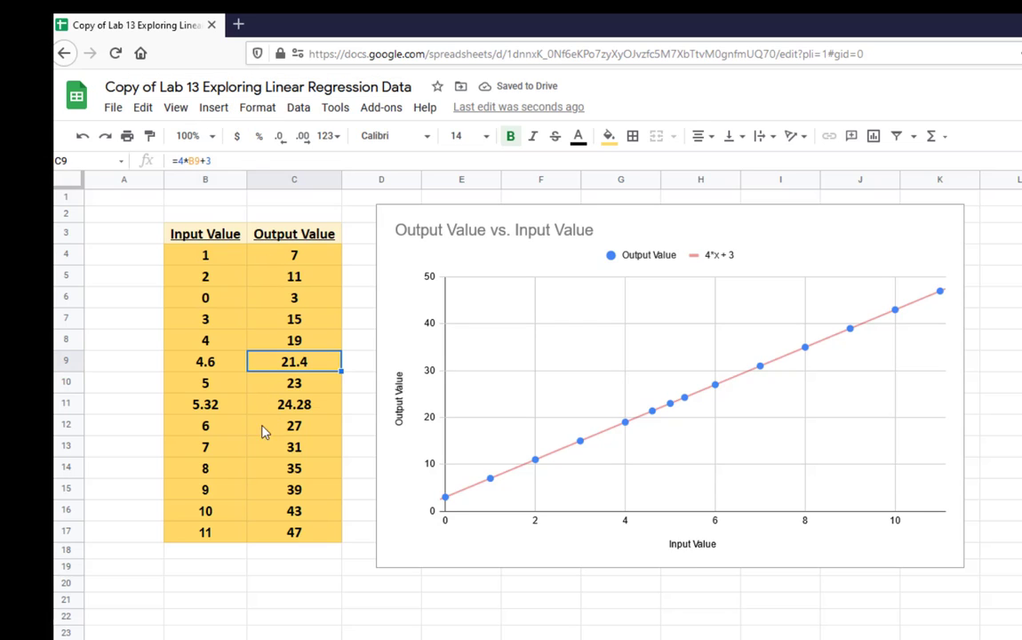